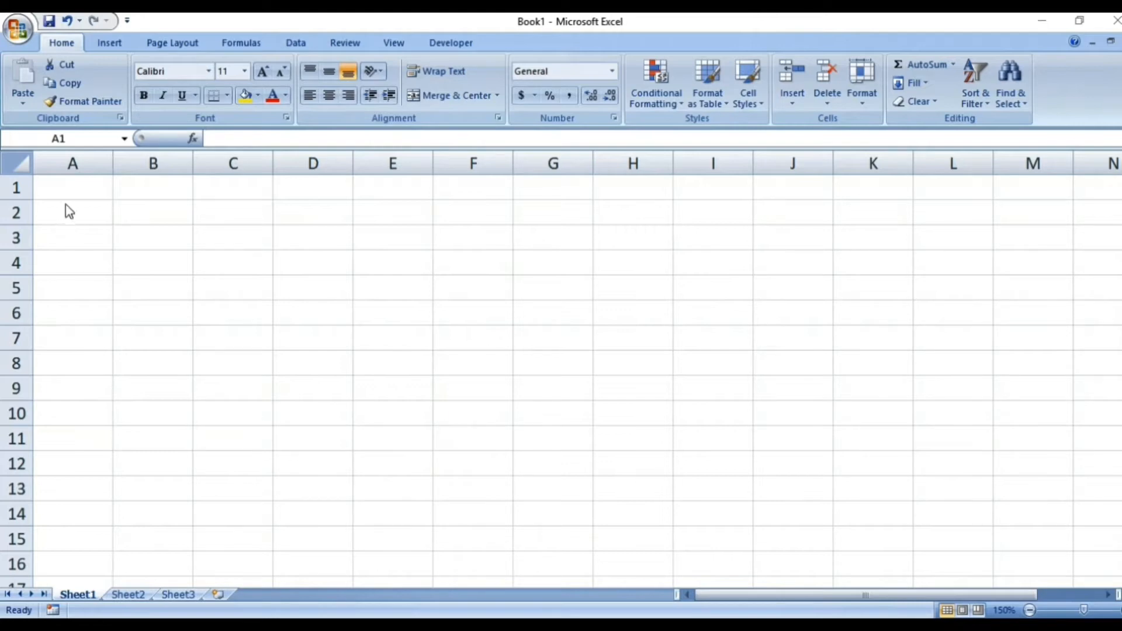
Select the entire rows 1, 3, 6 and 8 one after another to show what a row is.
{"action": "left_click", "coordinate": [11, 188]}
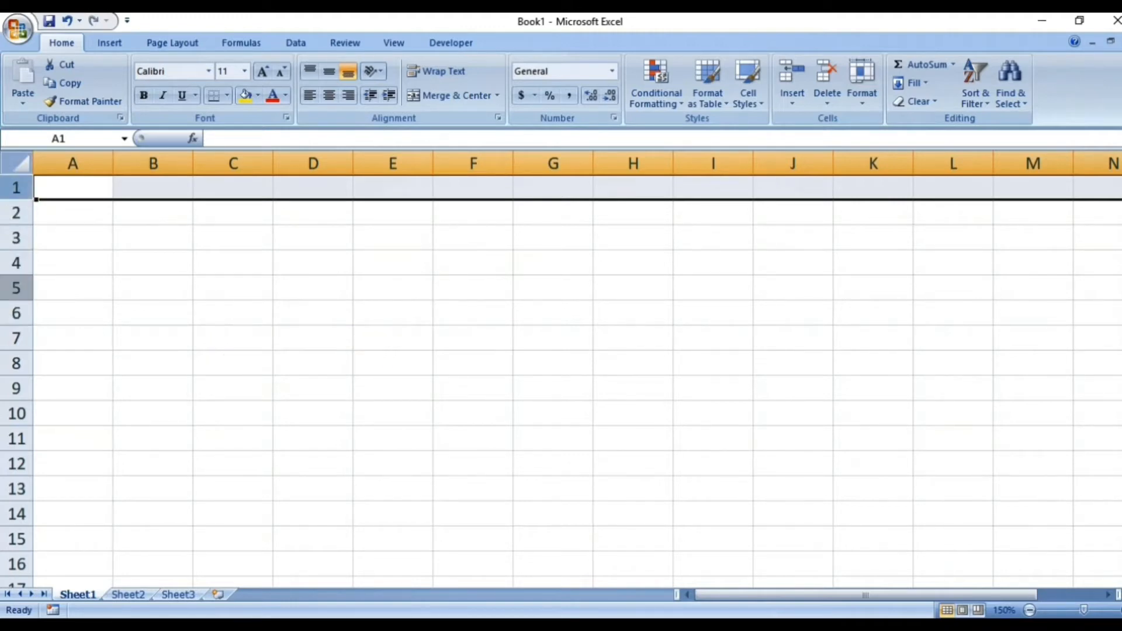
{"action": "left_click", "coordinate": [4, 237]}
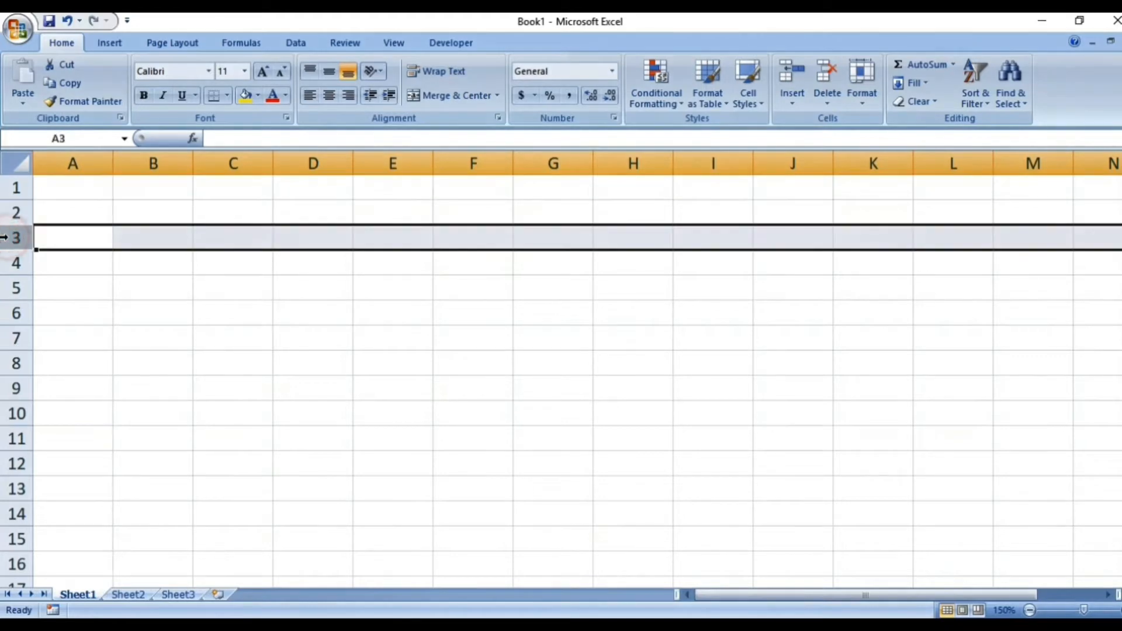
{"action": "left_click", "coordinate": [4, 313]}
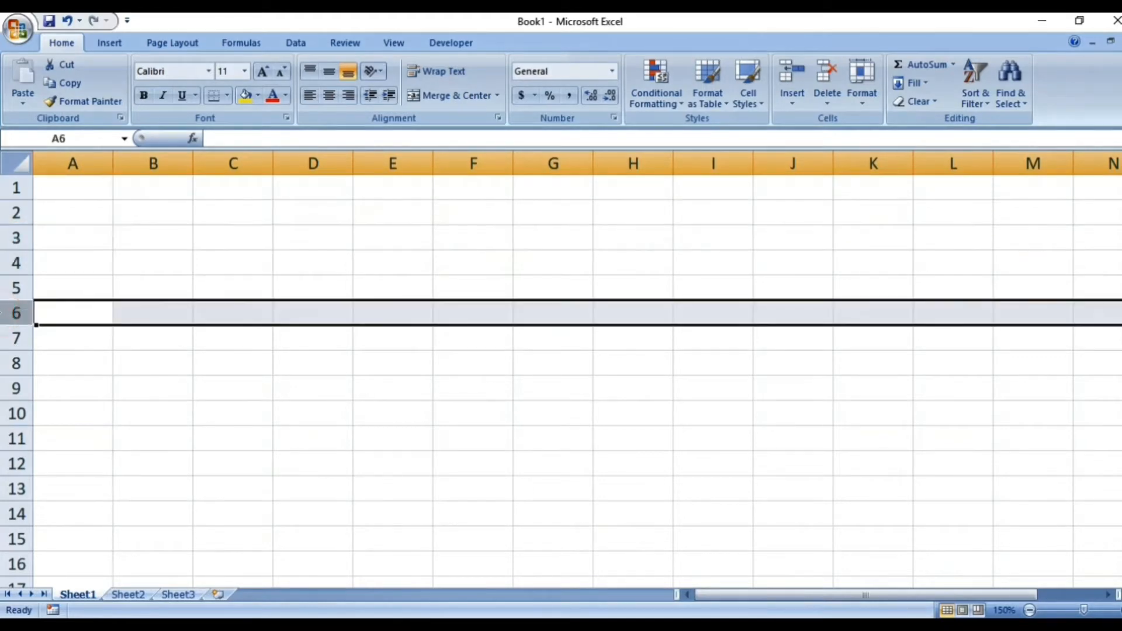
{"action": "left_click", "coordinate": [6, 362]}
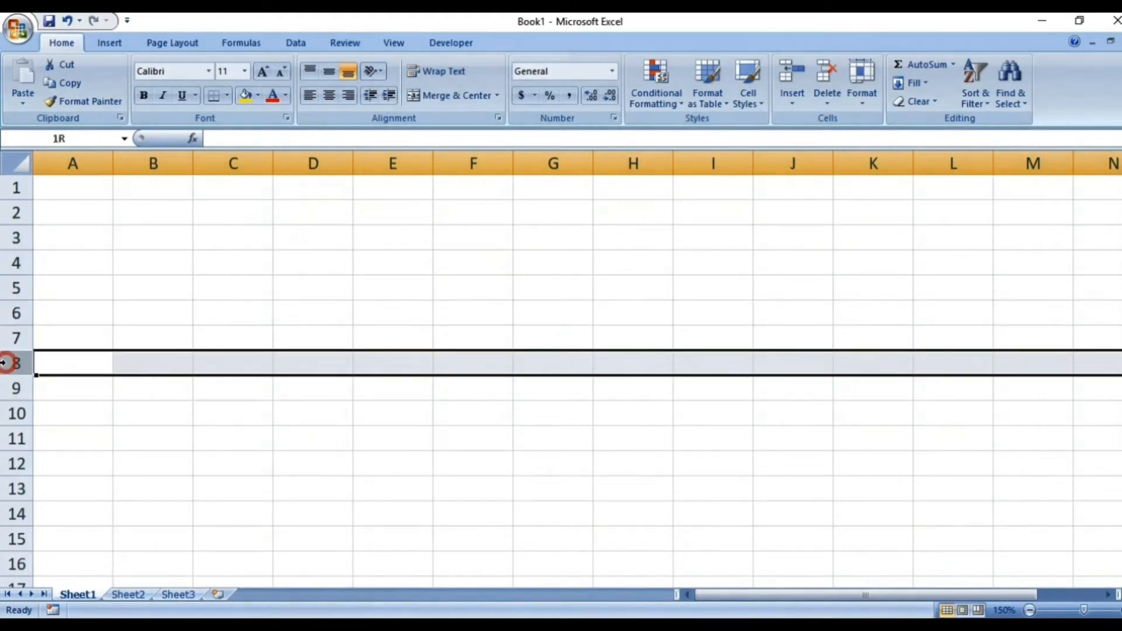
Select the entire columns A, C, E and G in turn, followed by row 2 and column A for comparison.
{"action": "left_click", "coordinate": [70, 160]}
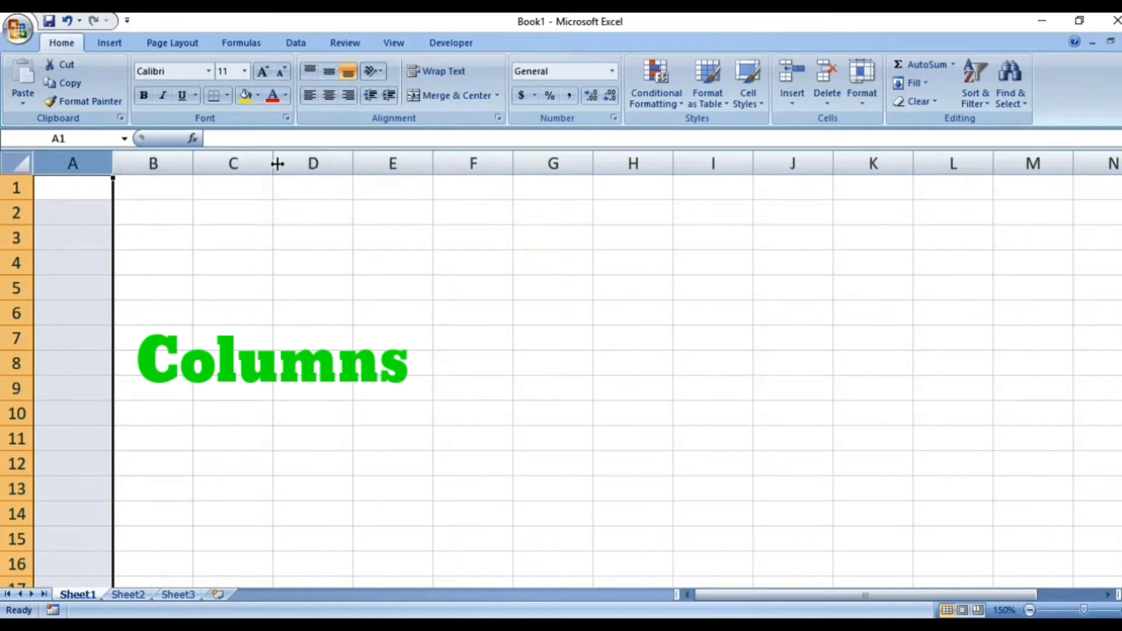
{"action": "left_click", "coordinate": [237, 163]}
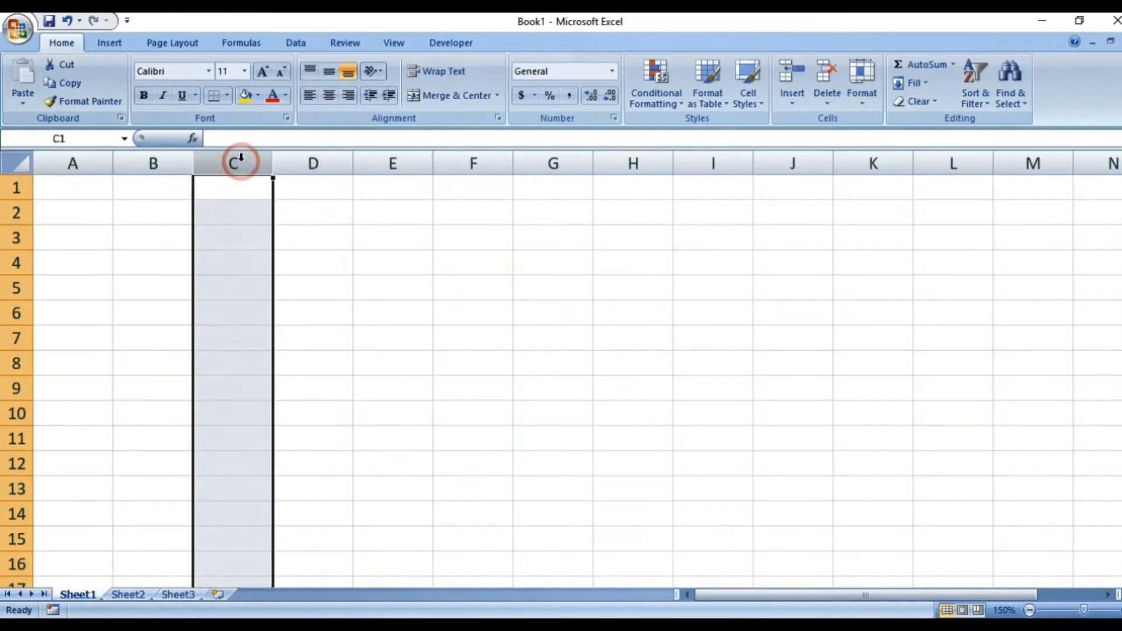
{"action": "left_click", "coordinate": [397, 160]}
{"action": "left_click", "coordinate": [535, 160]}
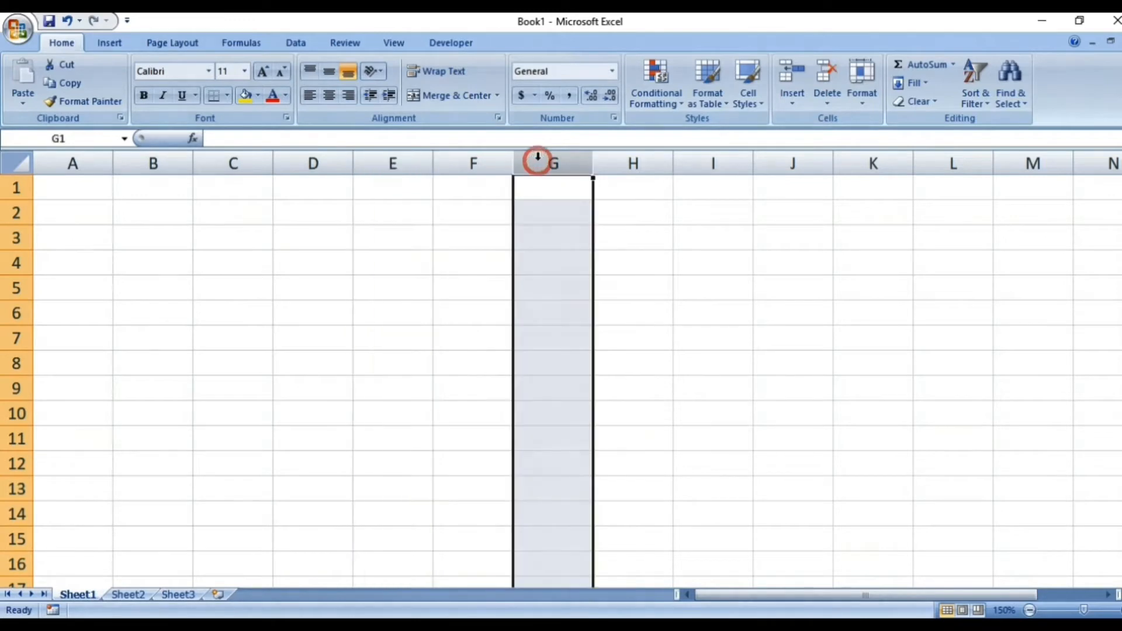
{"action": "left_click", "coordinate": [17, 214]}
{"action": "left_click", "coordinate": [71, 161]}
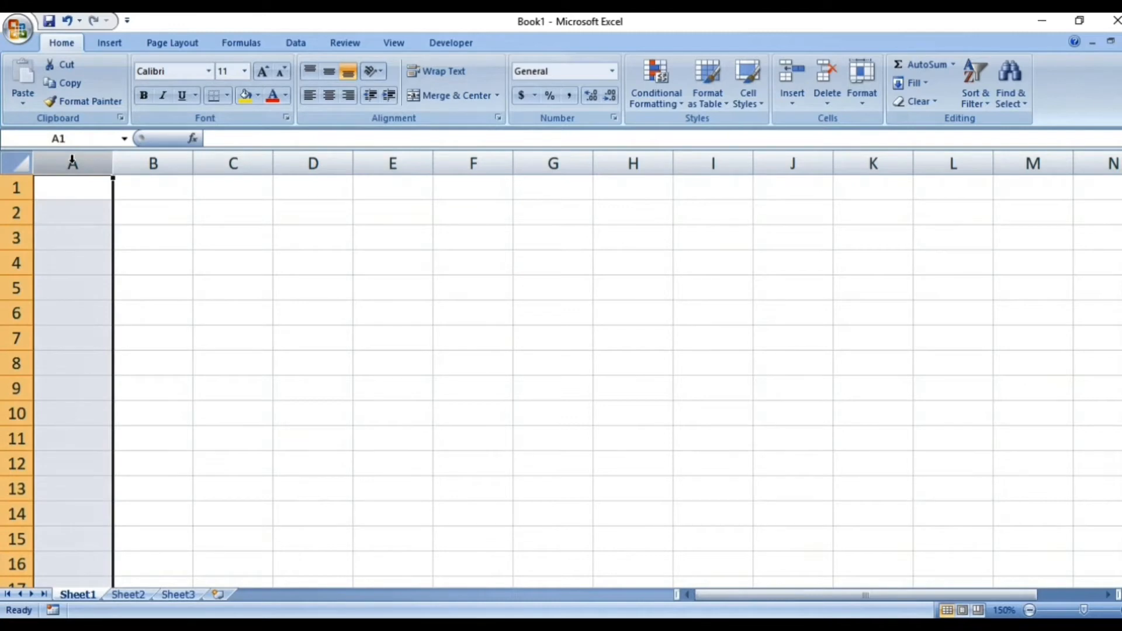
Select single cells across the empty sheet in turn: B3, F3, E4, E2, D3, C6, A4, B4 and B6.
{"action": "left_click", "coordinate": [161, 238]}
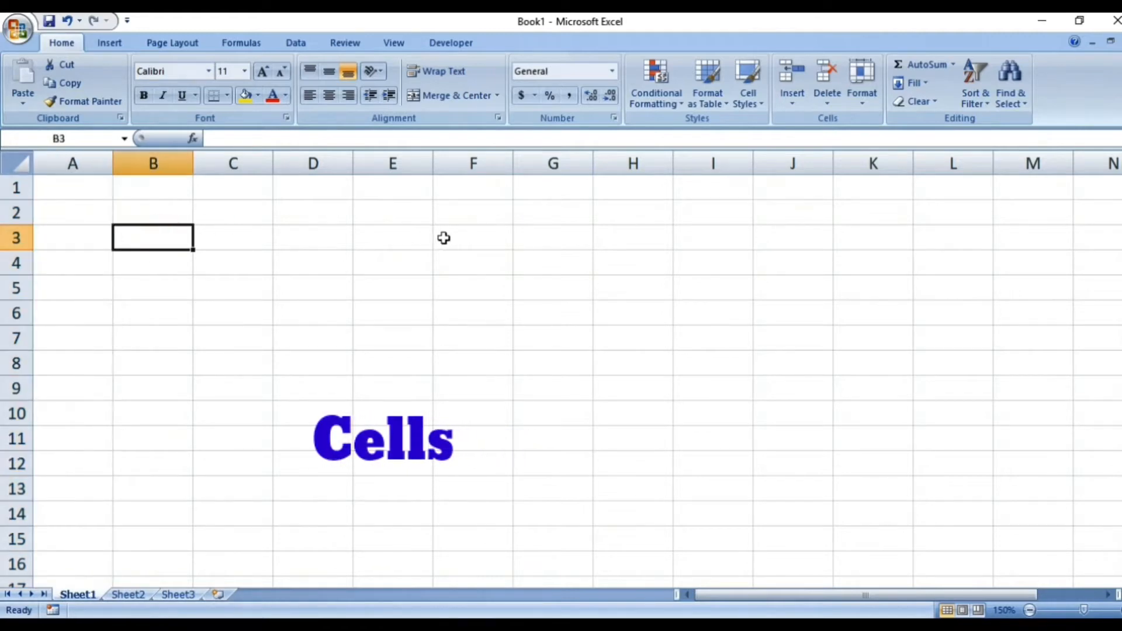
{"action": "left_click", "coordinate": [451, 238]}
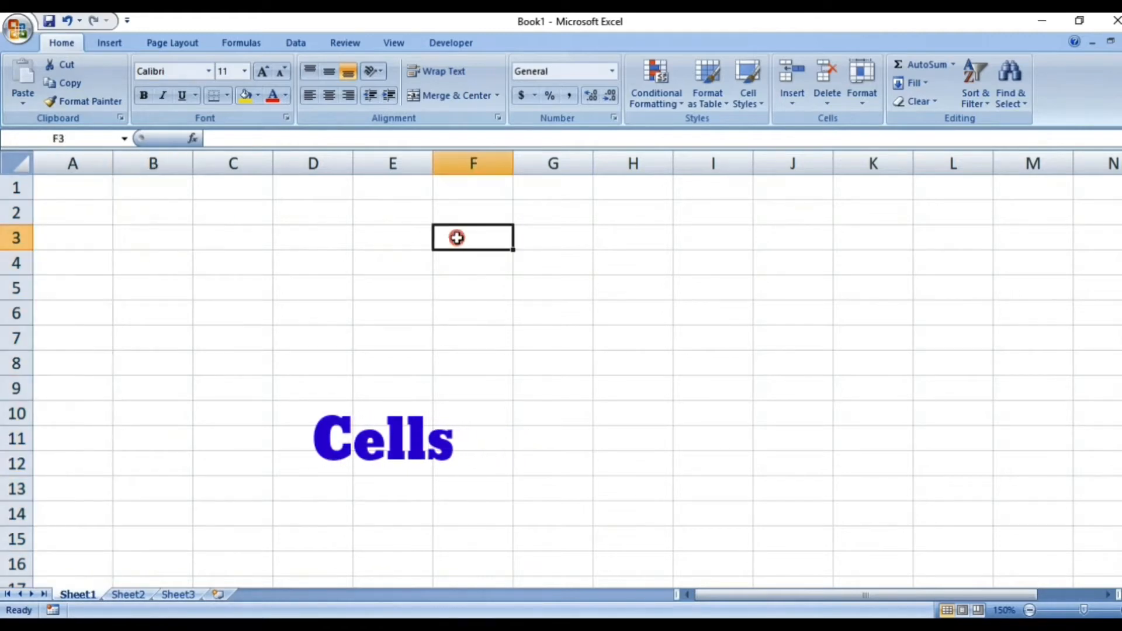
{"action": "left_click", "coordinate": [422, 272]}
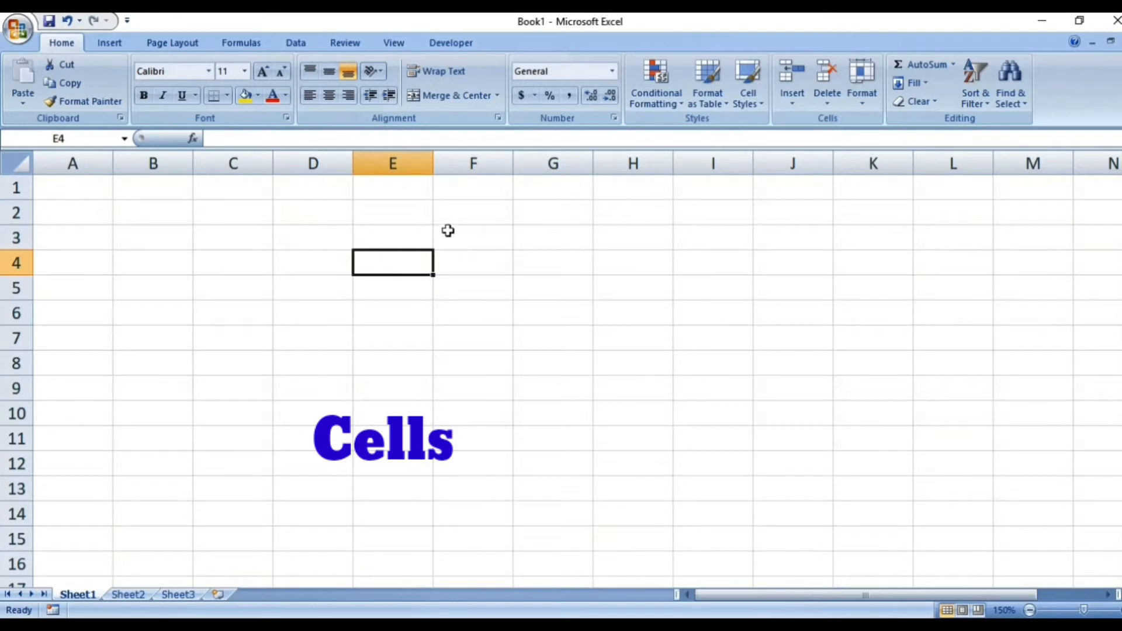
{"action": "left_click", "coordinate": [422, 212]}
{"action": "left_click", "coordinate": [340, 244]}
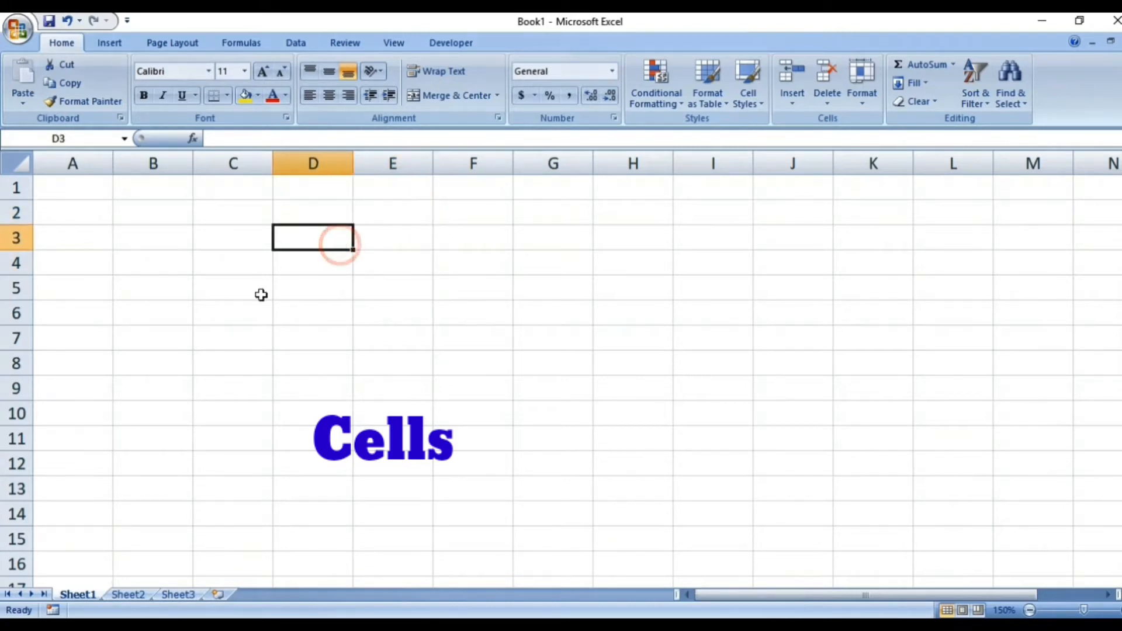
{"action": "left_click", "coordinate": [231, 313]}
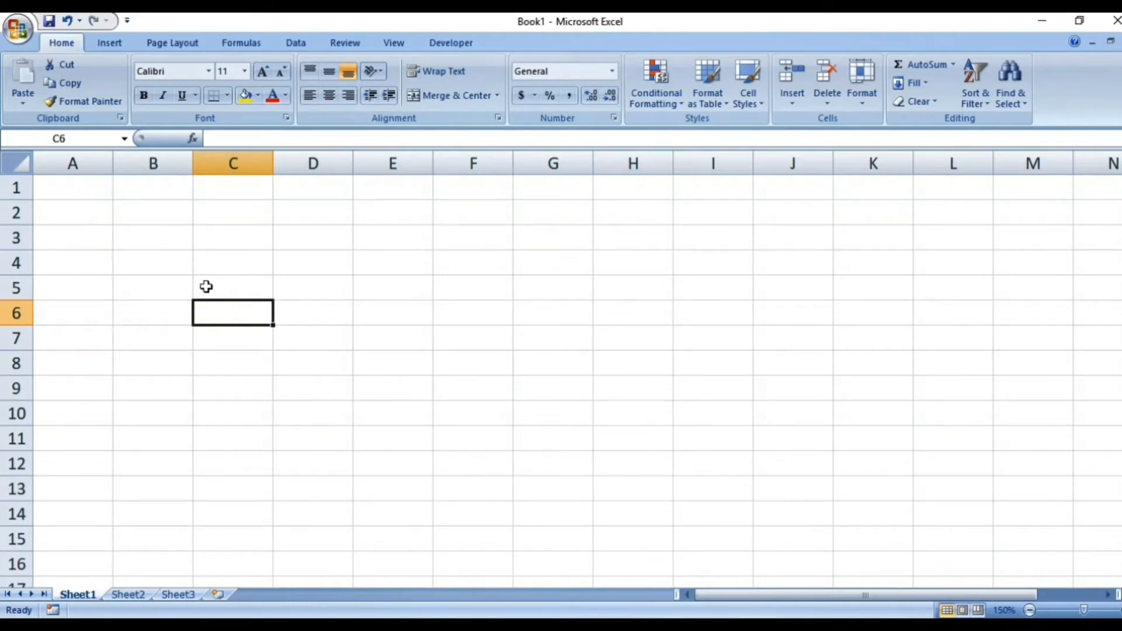
{"action": "left_click", "coordinate": [92, 256]}
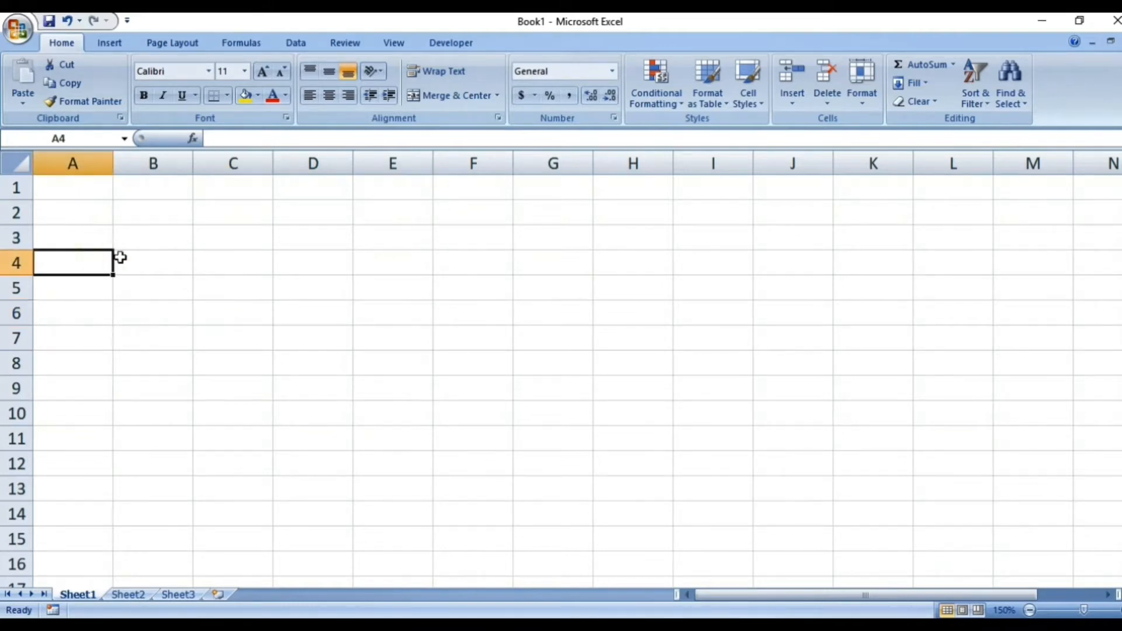
{"action": "left_click", "coordinate": [148, 257]}
{"action": "left_click", "coordinate": [142, 321]}
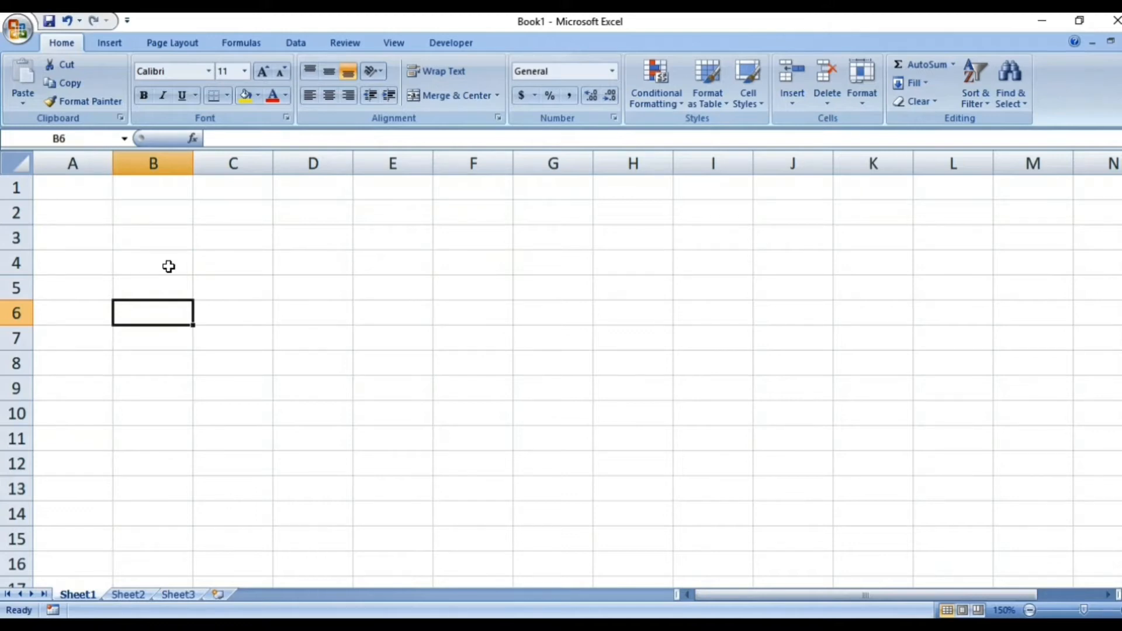
Fill cell B3 with yellow and highlight the column and the row that intersect at it.
{"action": "left_click", "coordinate": [160, 240]}
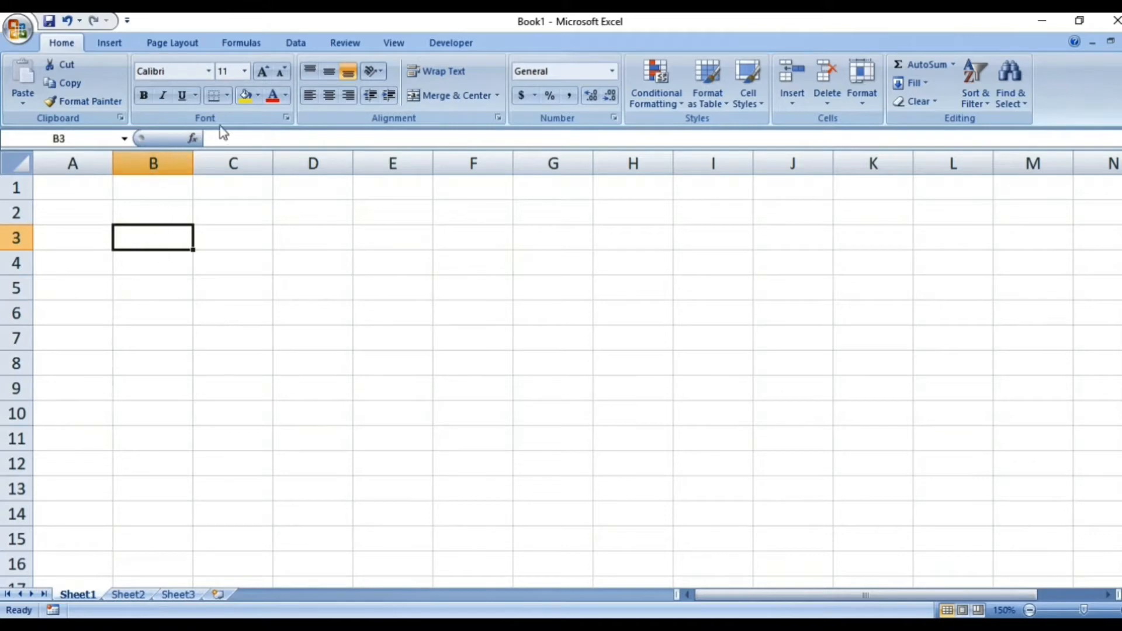
{"action": "left_click", "coordinate": [246, 97]}
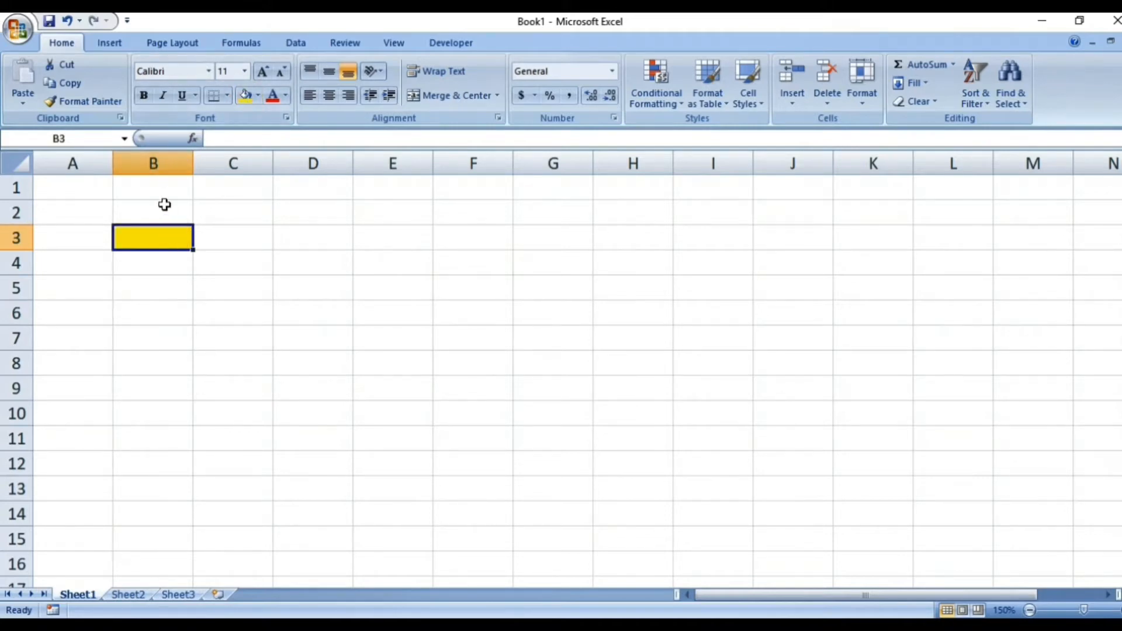
{"action": "left_click", "coordinate": [161, 153]}
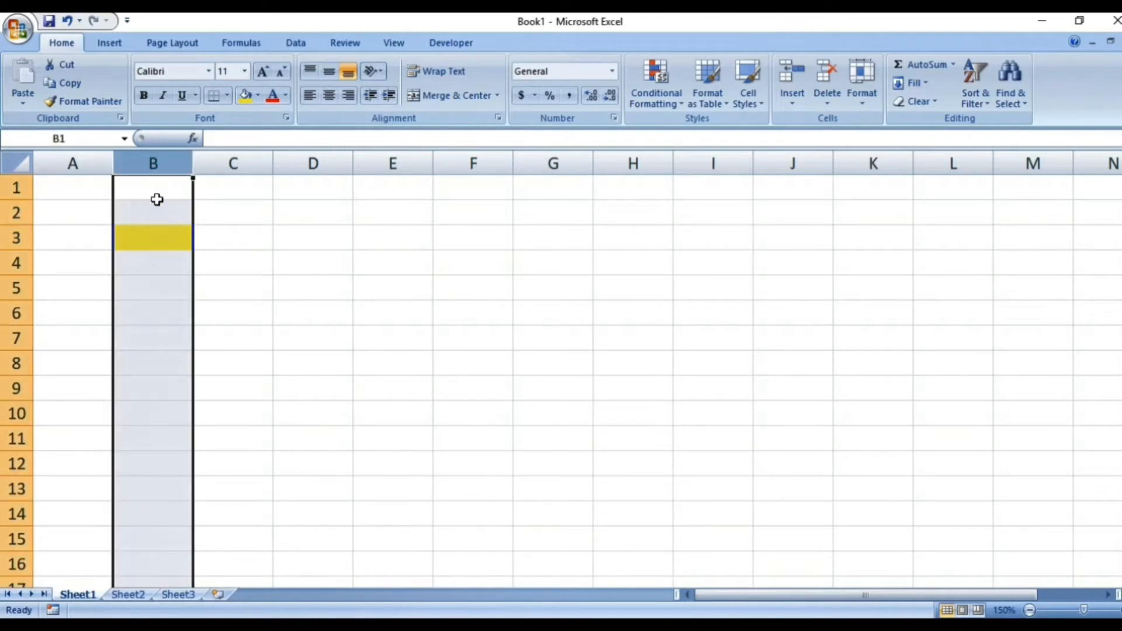
{"action": "left_click", "coordinate": [13, 238]}
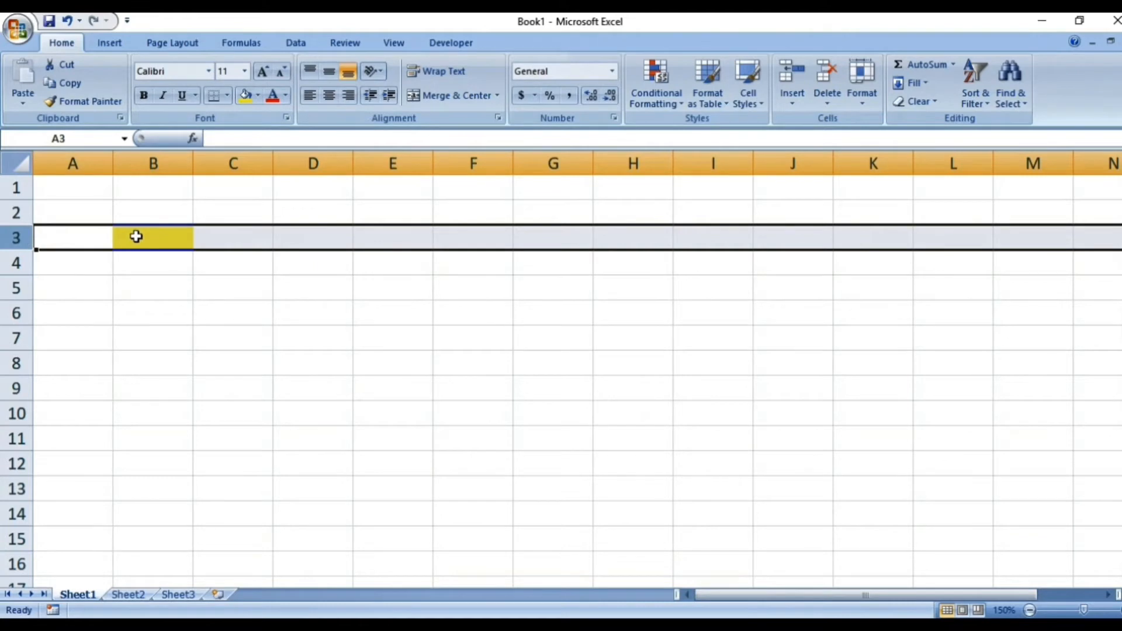
{"action": "left_click", "coordinate": [136, 237]}
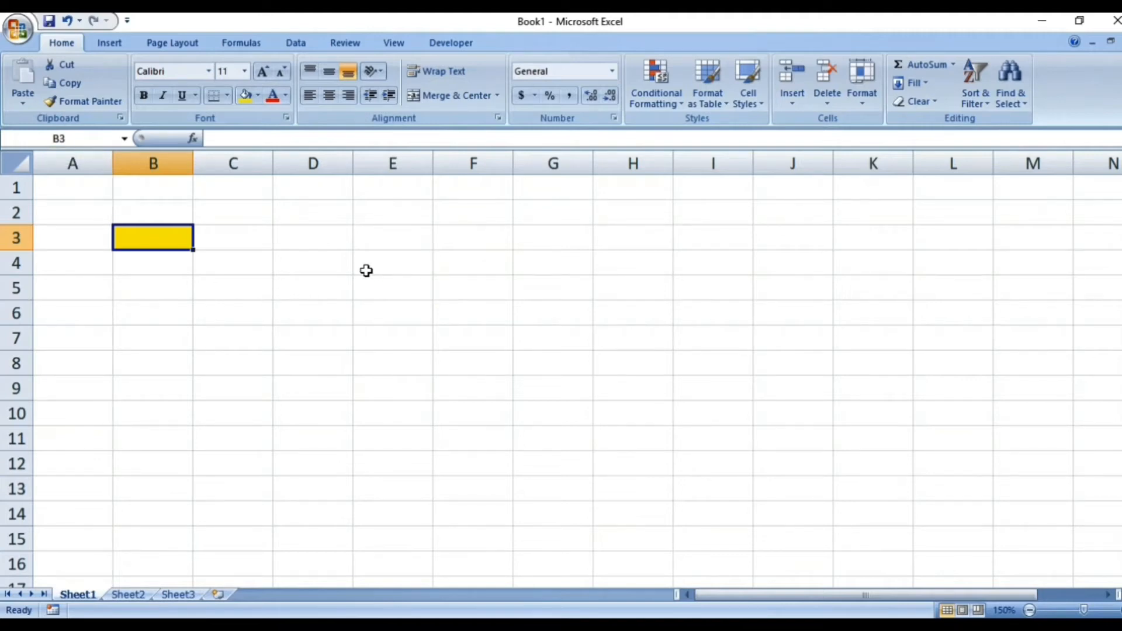
Enter sample numbers, letters and symbols in cells A6 to A8: 12345, abcdef and !@#$%^7.
{"action": "left_click", "coordinate": [87, 315]}
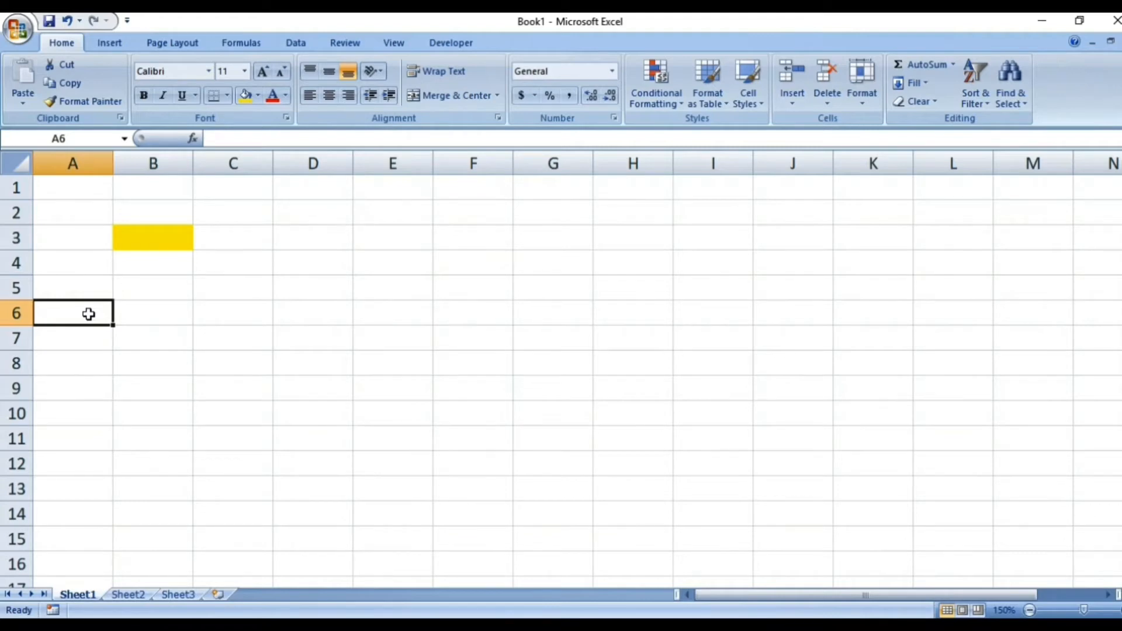
{"action": "type", "text": "12345"}
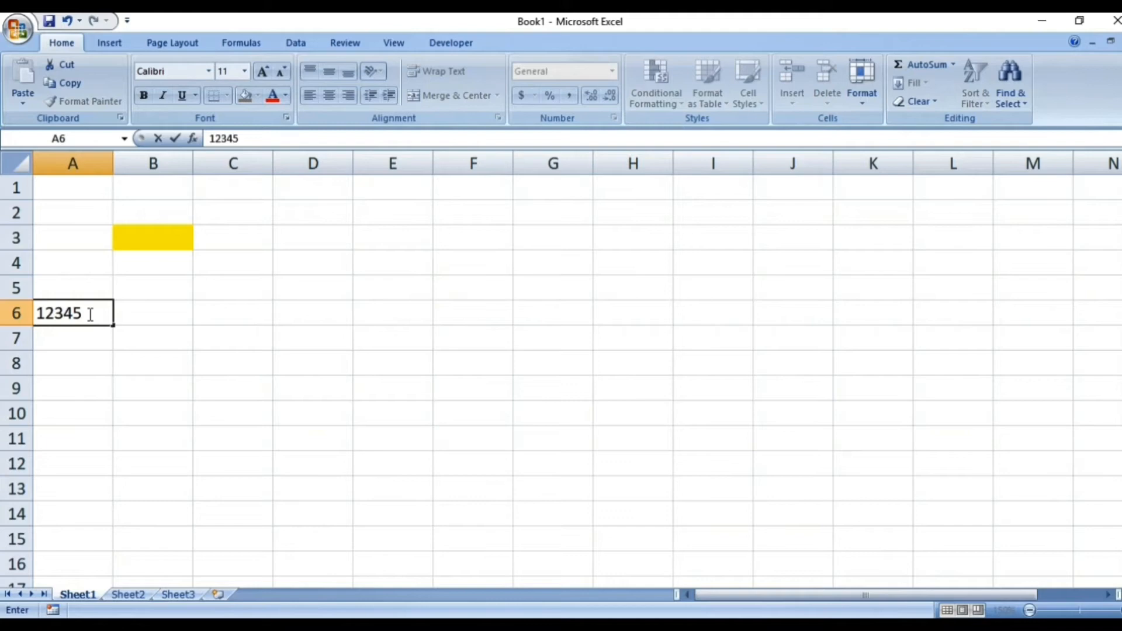
{"action": "key", "text": "Return"}
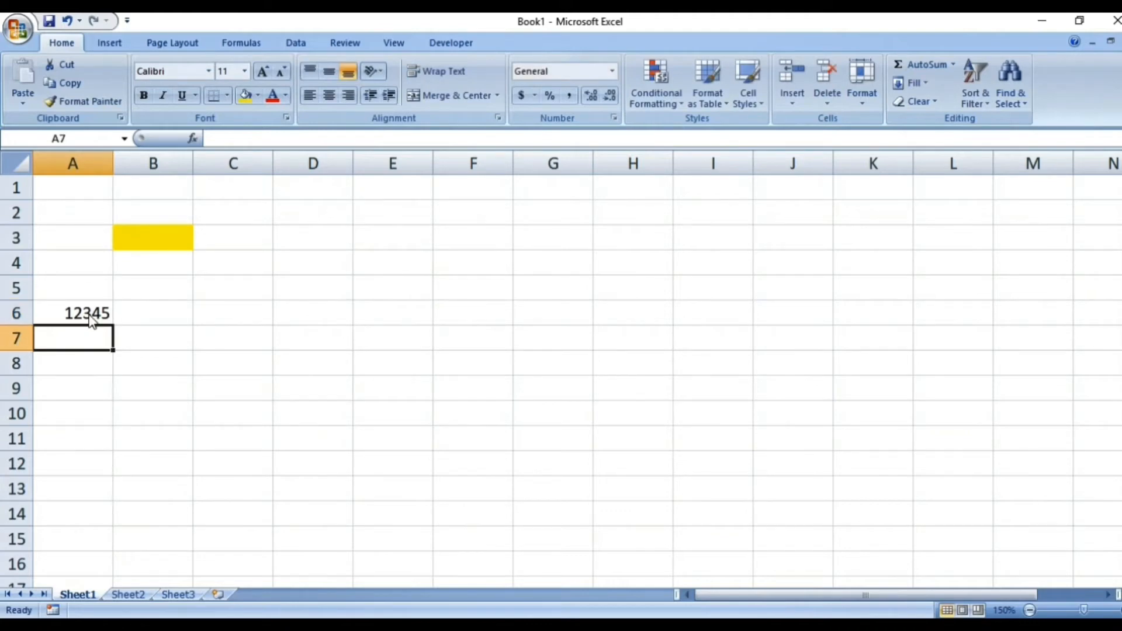
{"action": "type", "text": "abcd"}
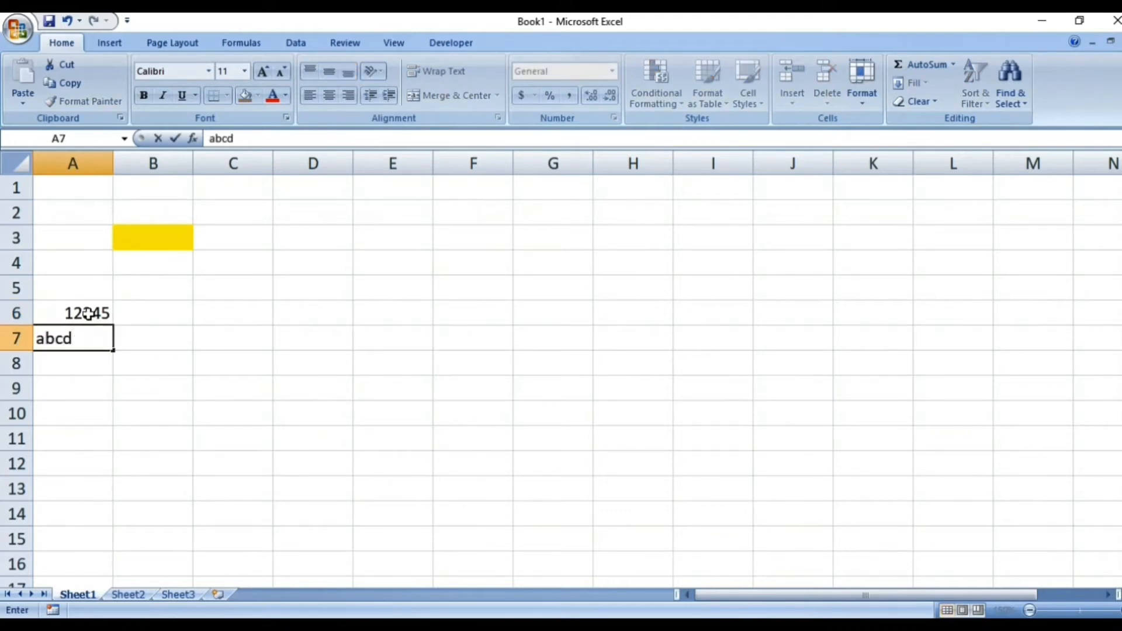
{"action": "type", "text": "ef"}
{"action": "key", "text": "Return"}
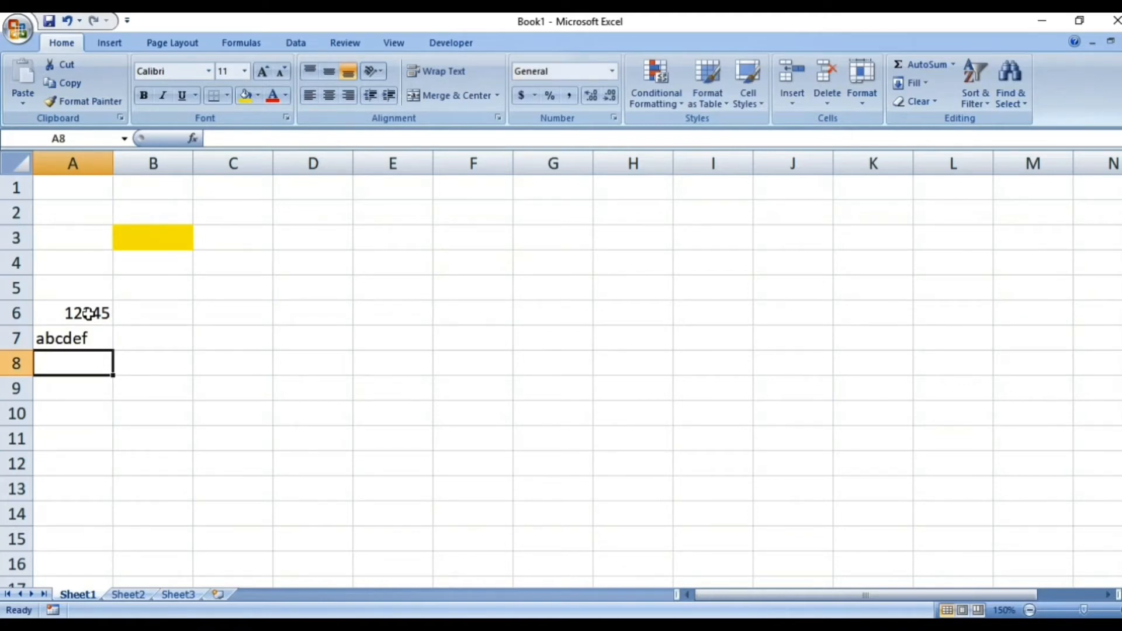
{"action": "type", "text": "!"}
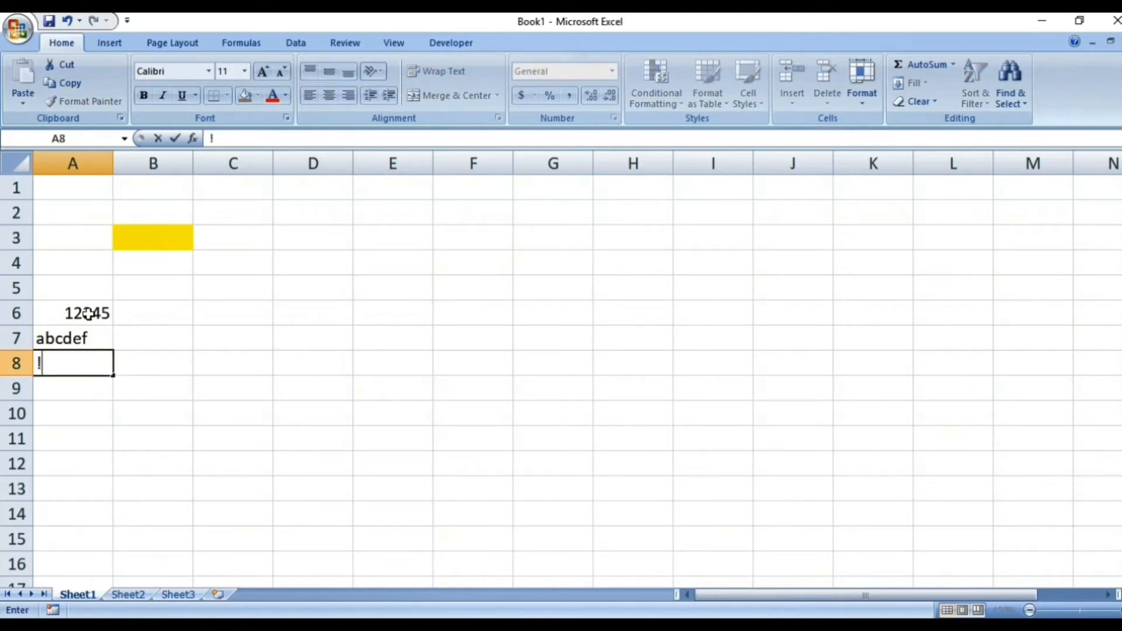
{"action": "type", "text": "@#$%^7"}
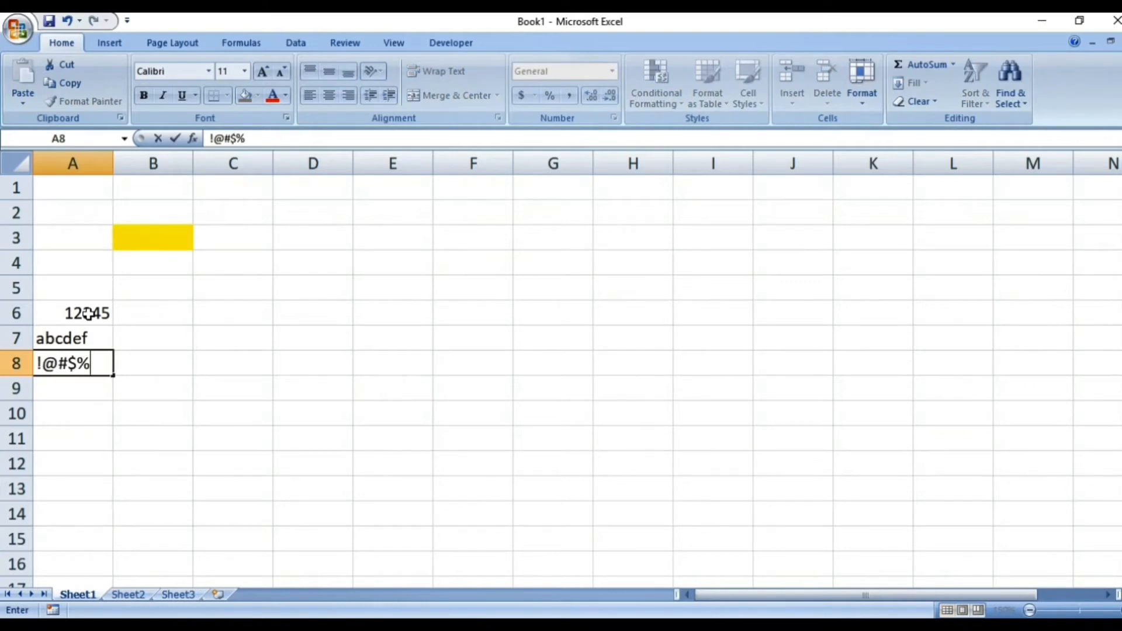
{"action": "key", "text": "Return"}
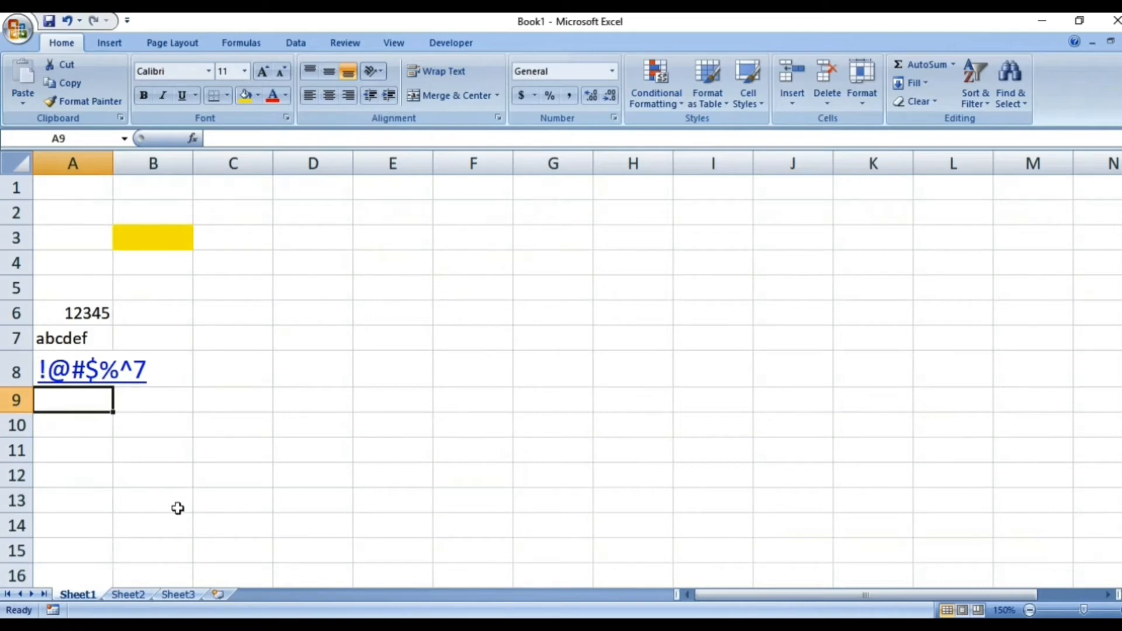
Open Sheet2 and select the Name label in A1 and the name value beside it in B1.
{"action": "left_click", "coordinate": [136, 594]}
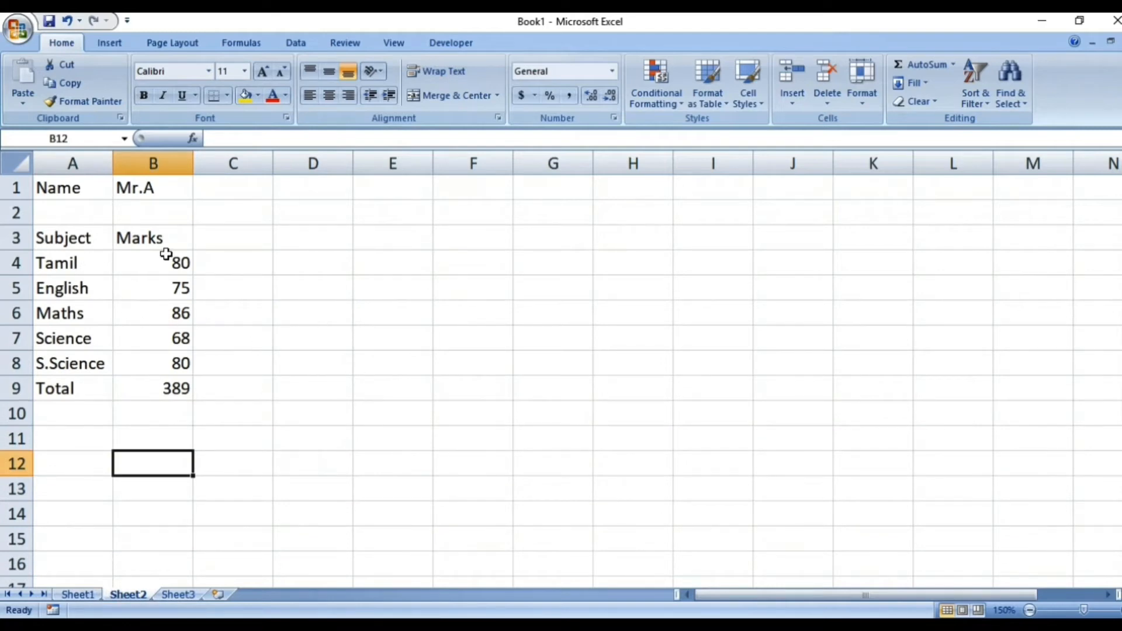
{"action": "left_click", "coordinate": [73, 187]}
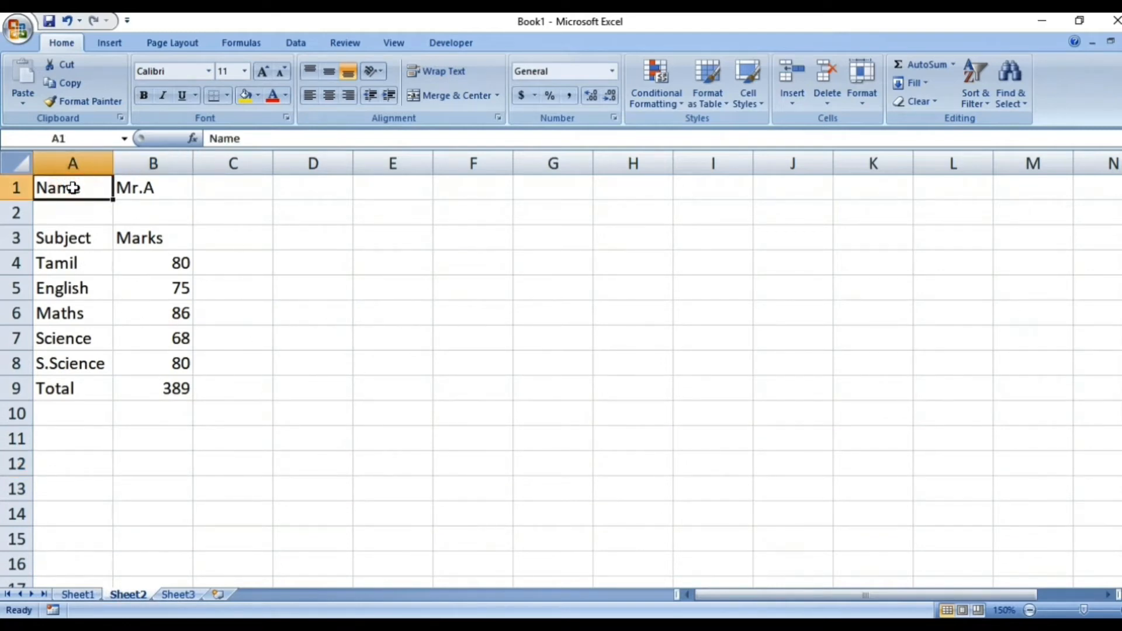
{"action": "key", "text": "Right"}
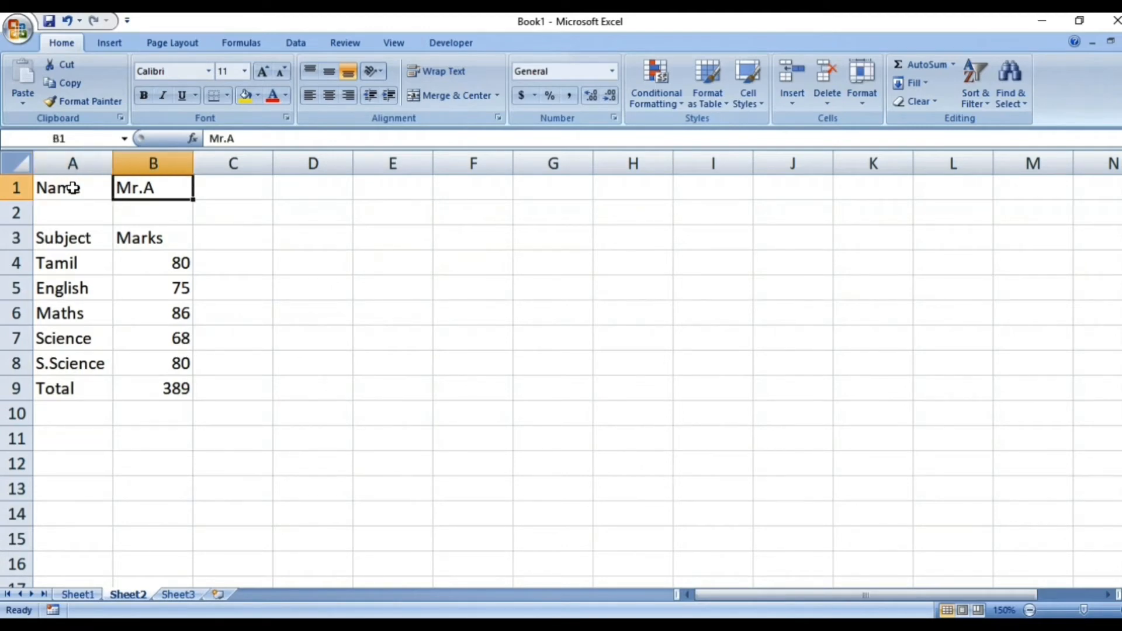
Select the subject list from the Subject heading in A3 down to Total in A9.
{"action": "left_click", "coordinate": [53, 240]}
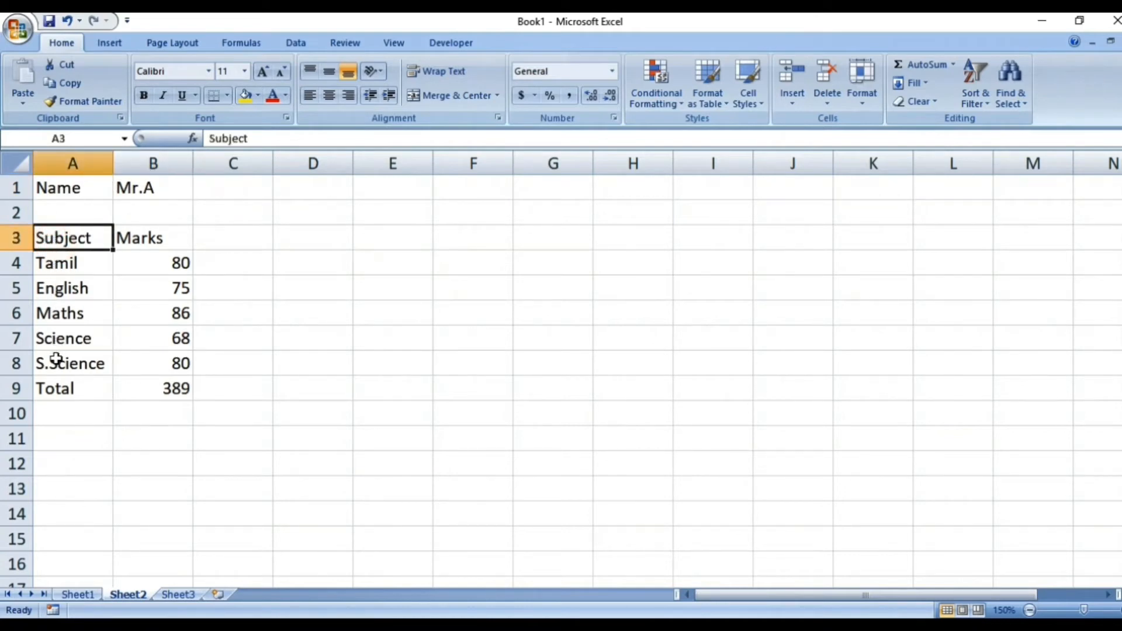
{"action": "key", "text": "shift+Down"}
{"action": "key", "text": "shift+Down"}
{"action": "key", "text": "shift+Down"}
{"action": "key", "text": "shift+Down"}
{"action": "key", "text": "shift+Down"}
{"action": "key", "text": "shift+Down"}
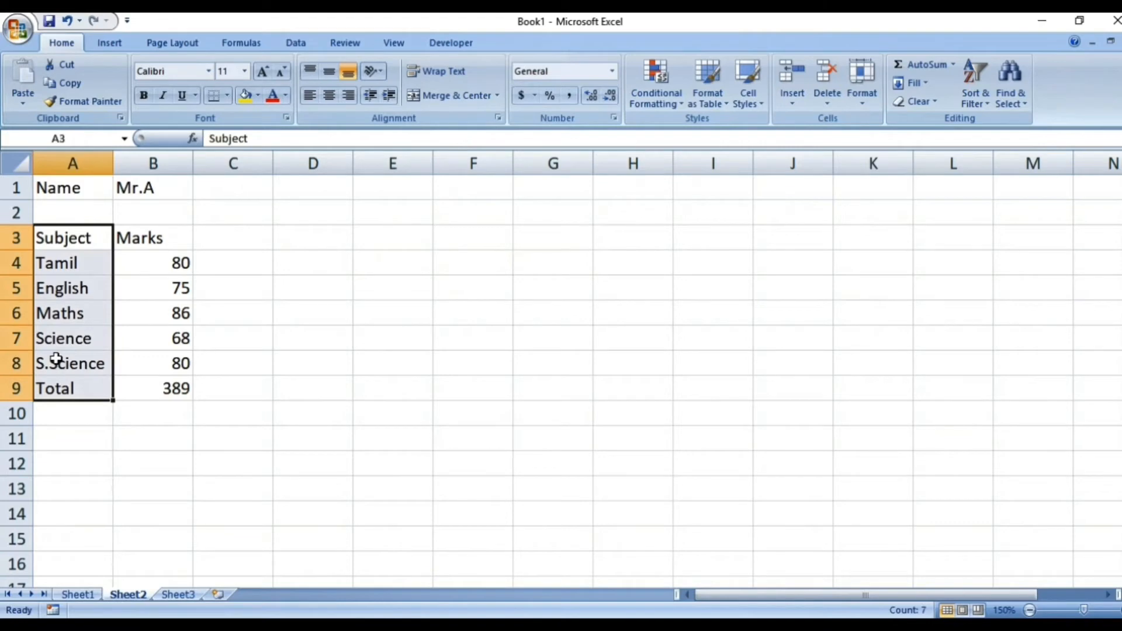
Select the marks from the Marks heading in B3 down to the total in B9.
{"action": "left_click", "coordinate": [146, 239]}
{"action": "key", "text": "shift+Down"}
{"action": "key", "text": "shift+Down"}
{"action": "key", "text": "shift+Down"}
{"action": "key", "text": "shift+Down"}
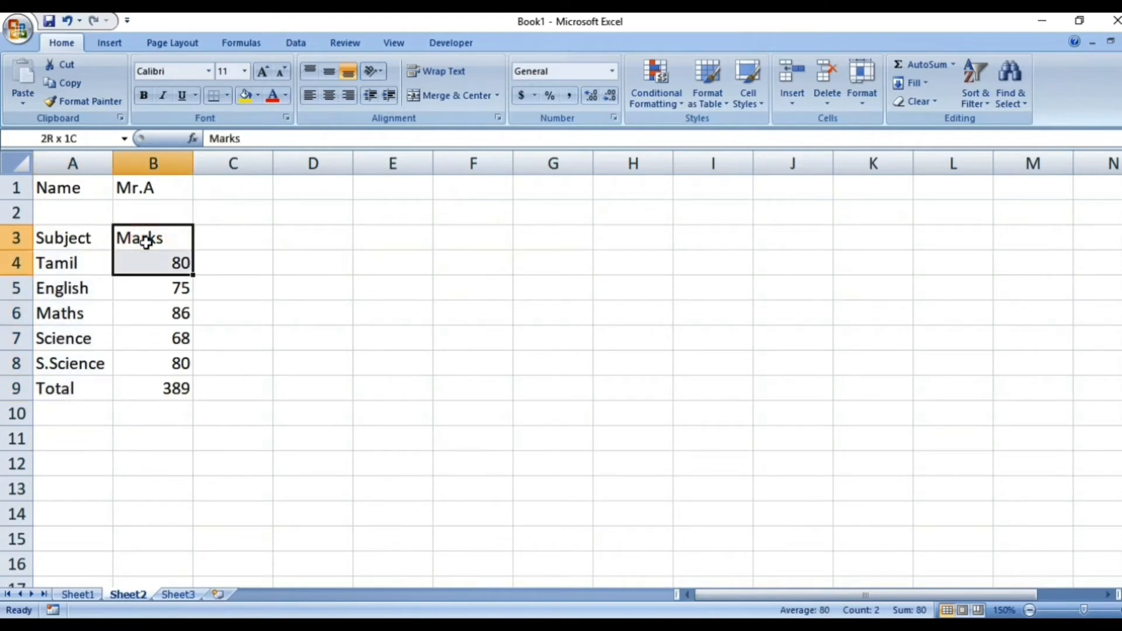
{"action": "key", "text": "shift+Down"}
{"action": "key", "text": "shift+Down"}
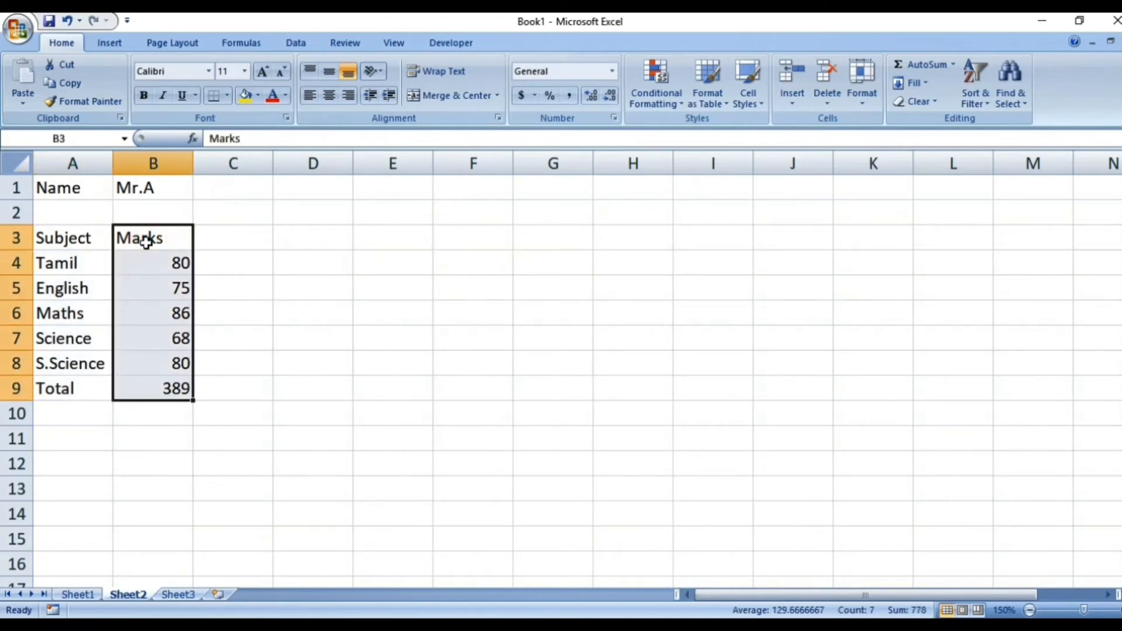
Select the Total label in A9 and the total formula beside it in B9.
{"action": "left_click", "coordinate": [87, 388]}
{"action": "key", "text": "Right"}
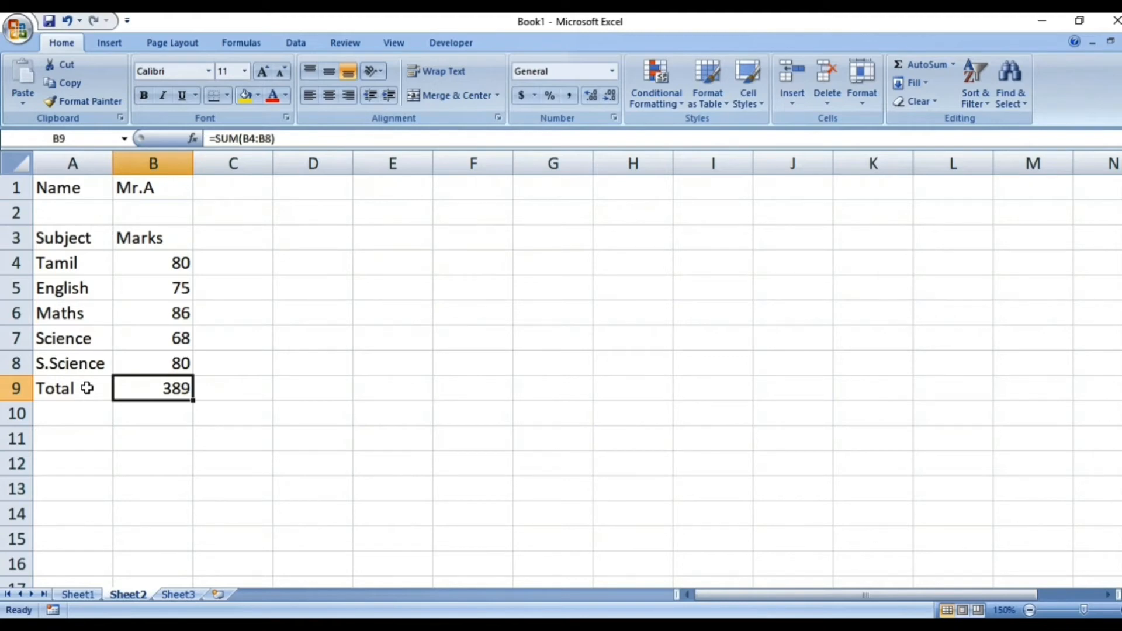
Open Sheet3 and select the student names in cells A2 to A5.
{"action": "left_click", "coordinate": [179, 595]}
{"action": "left_click", "coordinate": [228, 392]}
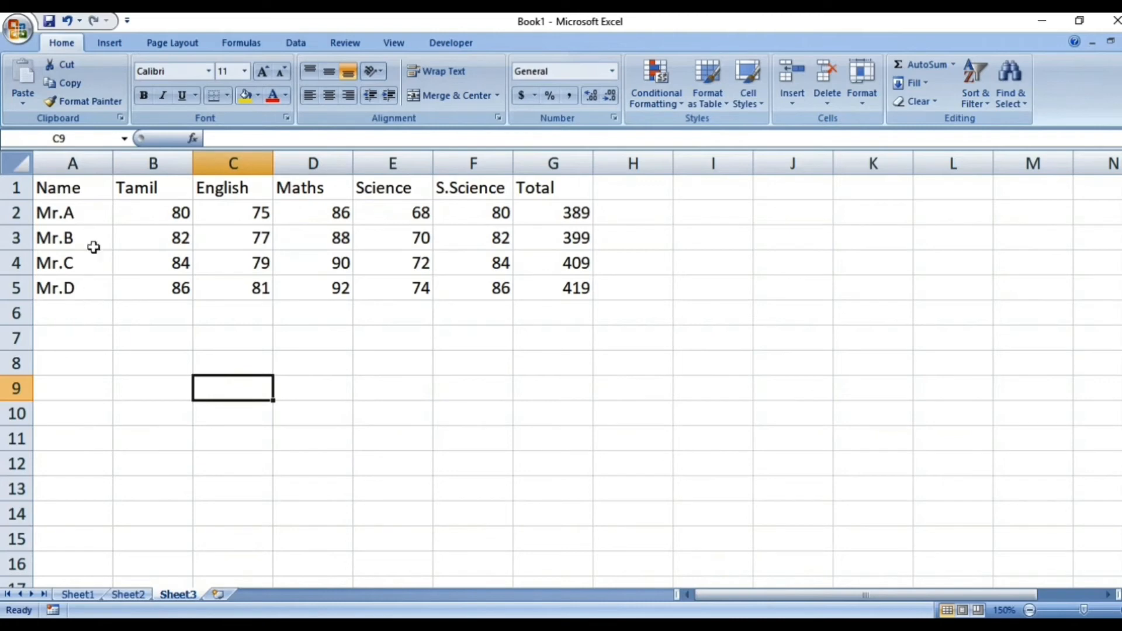
{"action": "left_click", "coordinate": [89, 217]}
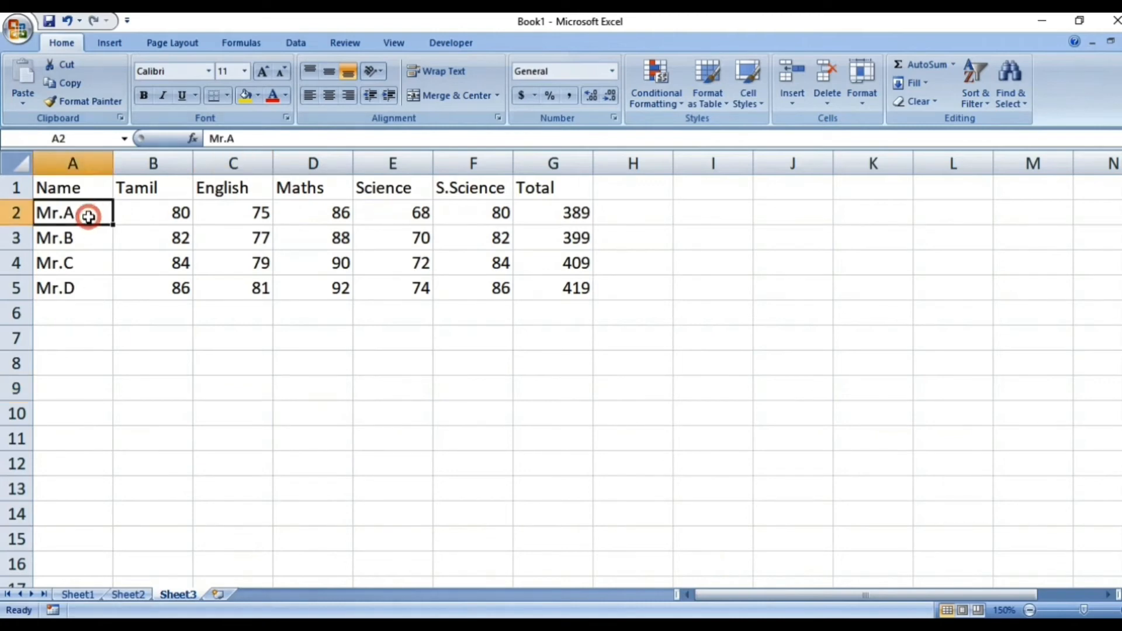
{"action": "key", "text": "shift+Down"}
{"action": "key", "text": "shift+Down"}
{"action": "key", "text": "shift+Down"}
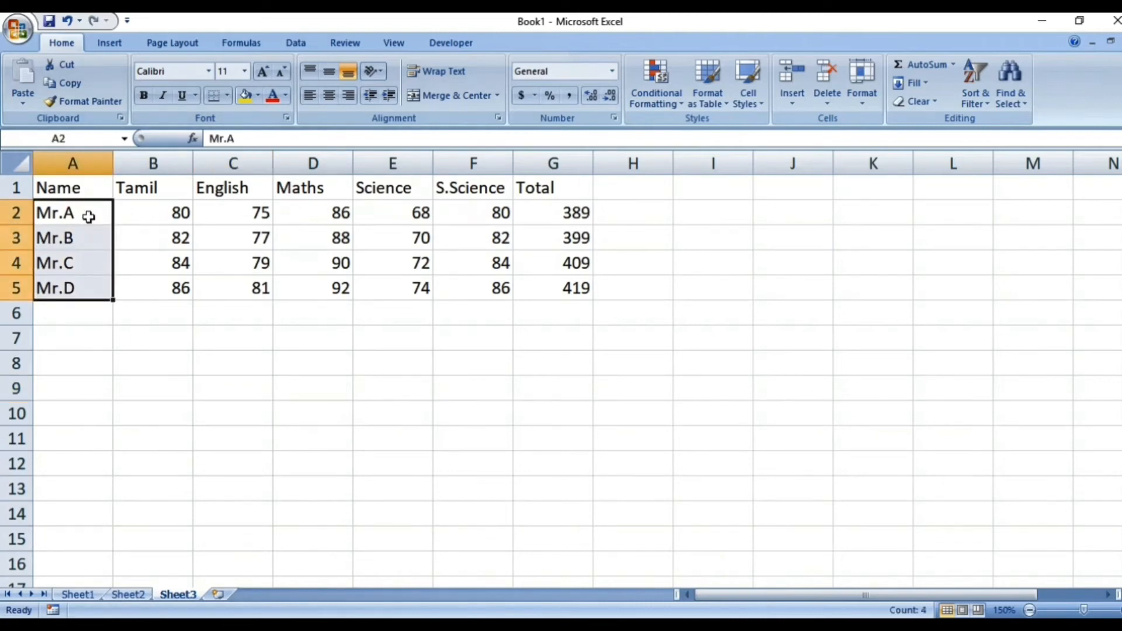
Go through the first student's marks from Tamil in B2 to Total in G2, and compare the layout with Sheet2.
{"action": "left_click", "coordinate": [151, 217]}
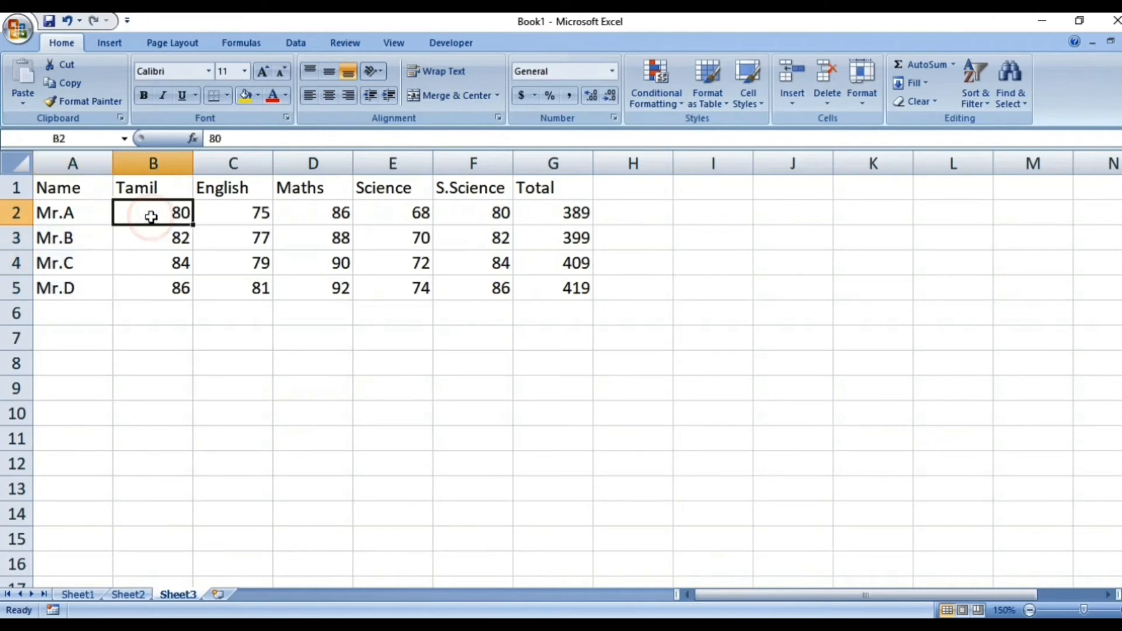
{"action": "key", "text": "Right"}
{"action": "key", "text": "Right"}
{"action": "key", "text": "Right"}
{"action": "key", "text": "Right"}
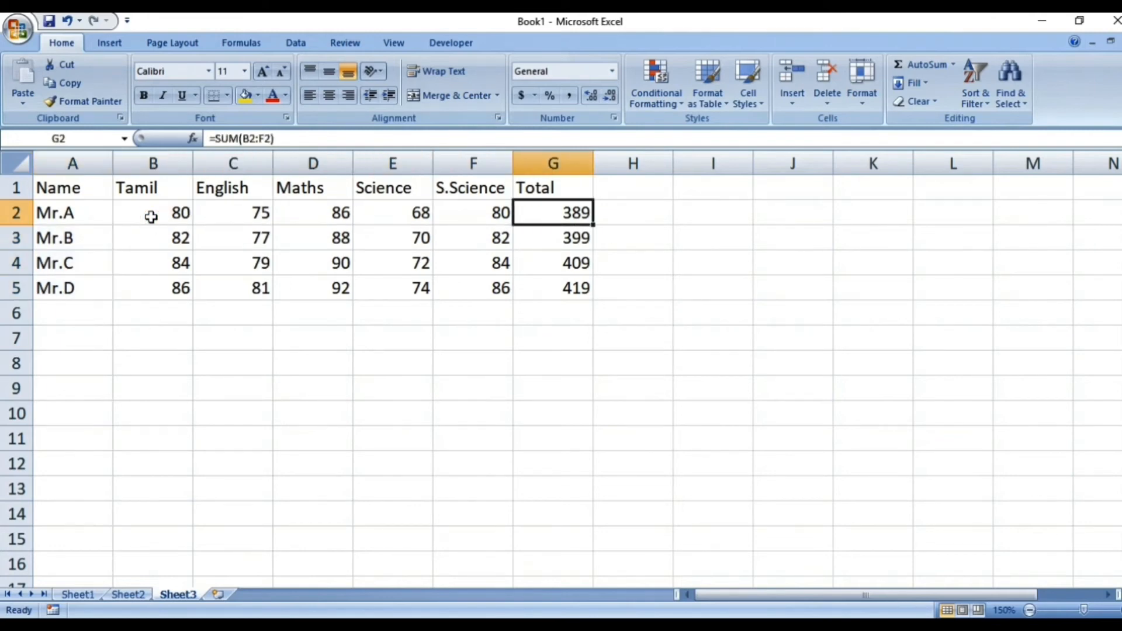
{"action": "left_click", "coordinate": [129, 595]}
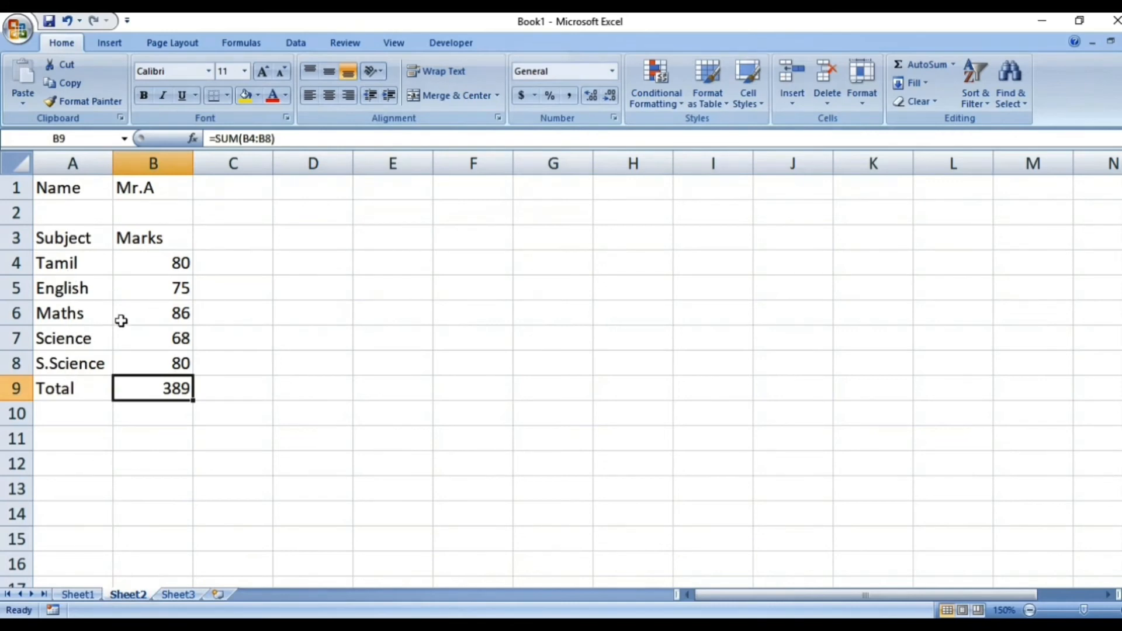
{"action": "left_click", "coordinate": [182, 596]}
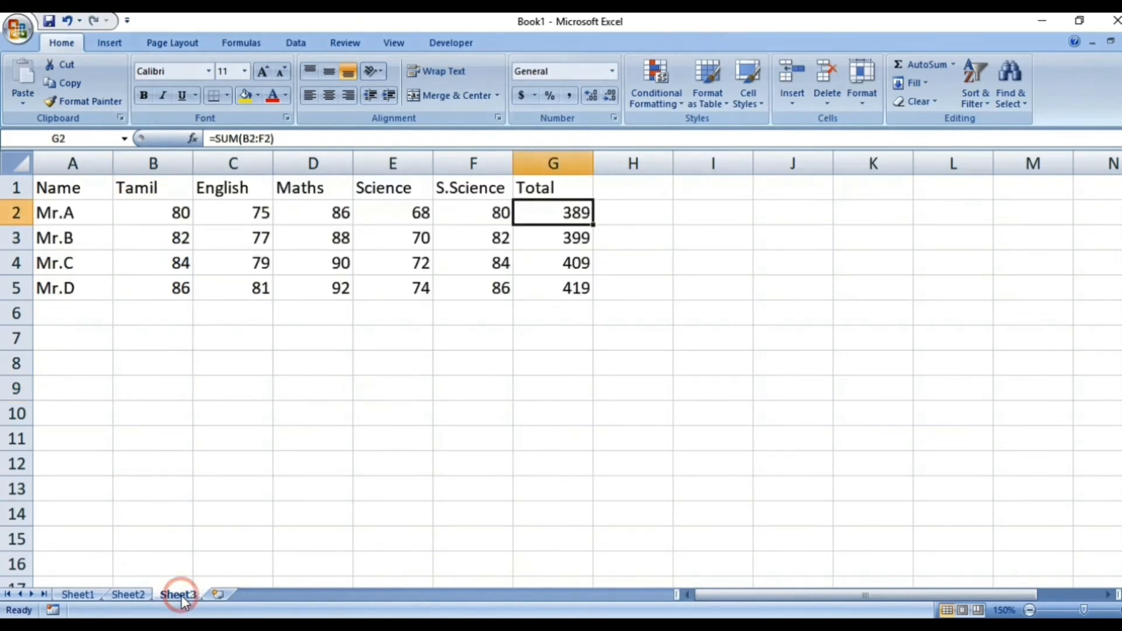
Move down column A from the empty cell A6 to A17 and return to A1.
{"action": "left_click", "coordinate": [65, 311]}
{"action": "key", "text": "Down"}
{"action": "key", "text": "Down"}
{"action": "key", "text": "Down"}
{"action": "key", "text": "Down"}
{"action": "key", "text": "Down"}
{"action": "key", "text": "Down"}
{"action": "key", "text": "Down"}
{"action": "key", "text": "Down"}
{"action": "key", "text": "Down"}
{"action": "key", "text": "Down"}
{"action": "key", "text": "Down"}
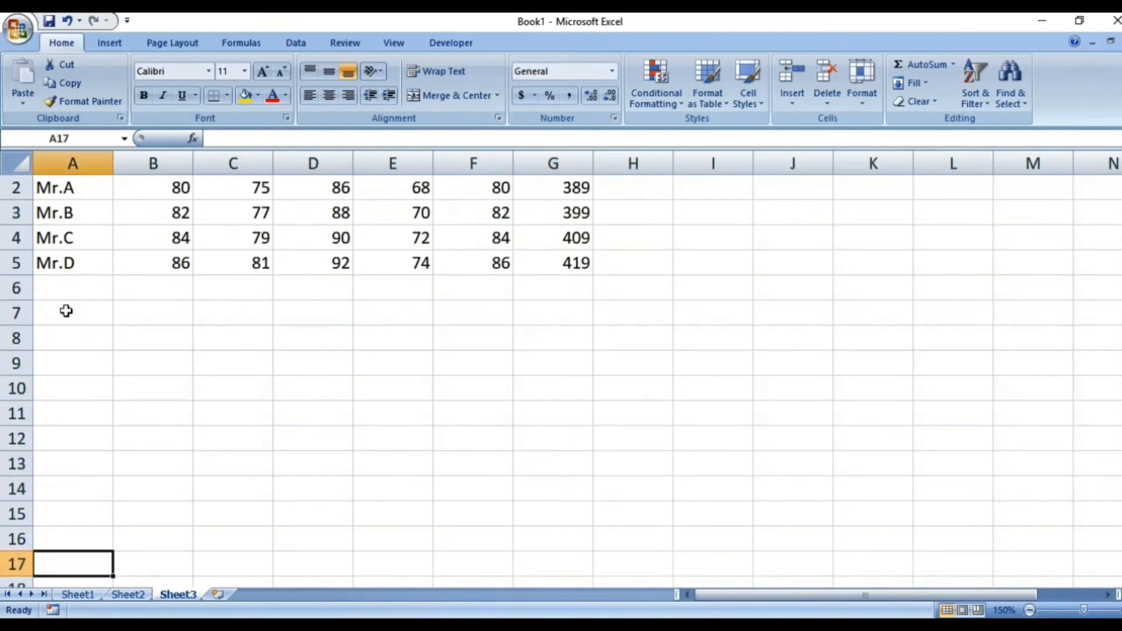
{"action": "key", "text": "Up"}
{"action": "key", "text": "Up"}
{"action": "key", "text": "Up"}
{"action": "key", "text": "Up"}
{"action": "key", "text": "Up"}
{"action": "key", "text": "ctrl+Home"}
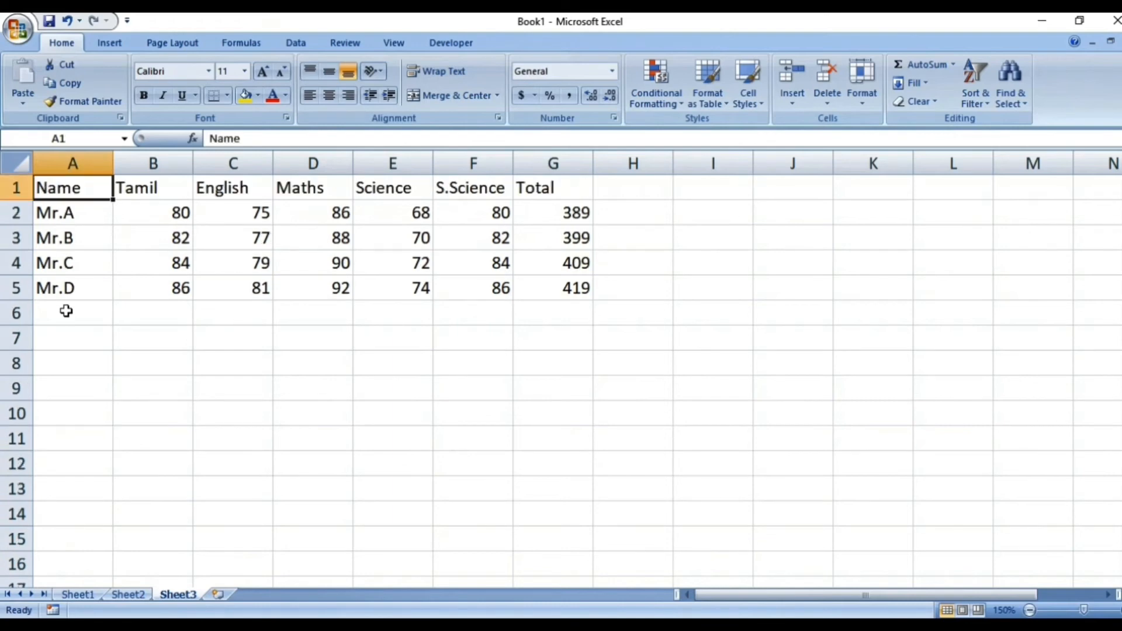
Go to the end of column A, select the sheet's last row 1048576, and return to A1.
{"action": "key", "text": "Down"}
{"action": "key", "text": "Down"}
{"action": "key", "text": "Down"}
{"action": "key", "text": "Down"}
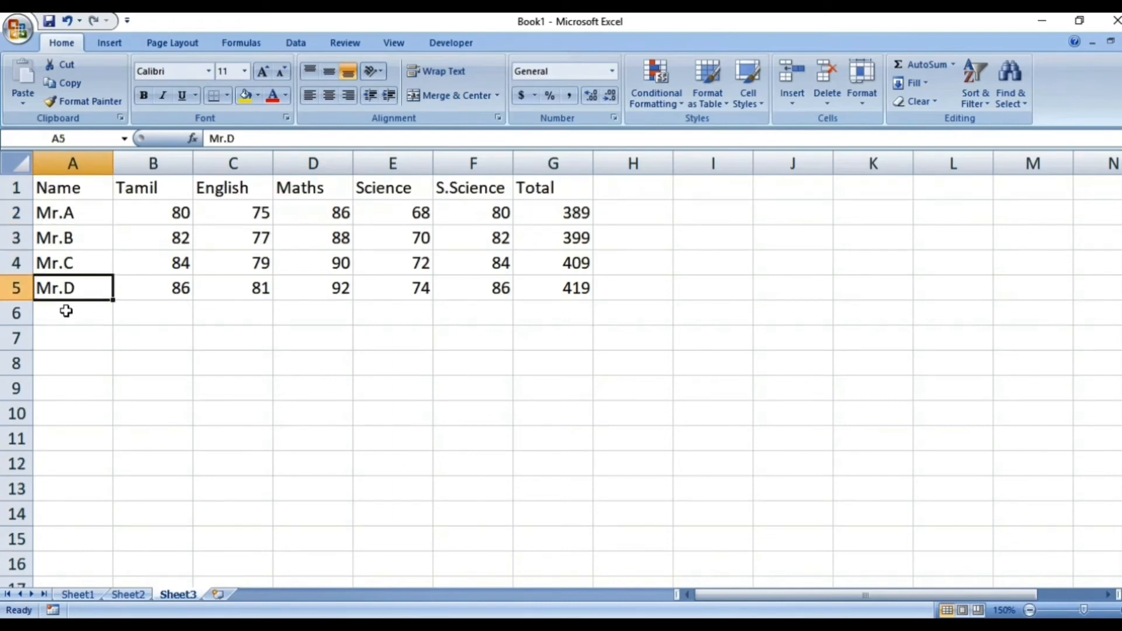
{"action": "key", "text": "ctrl+Down"}
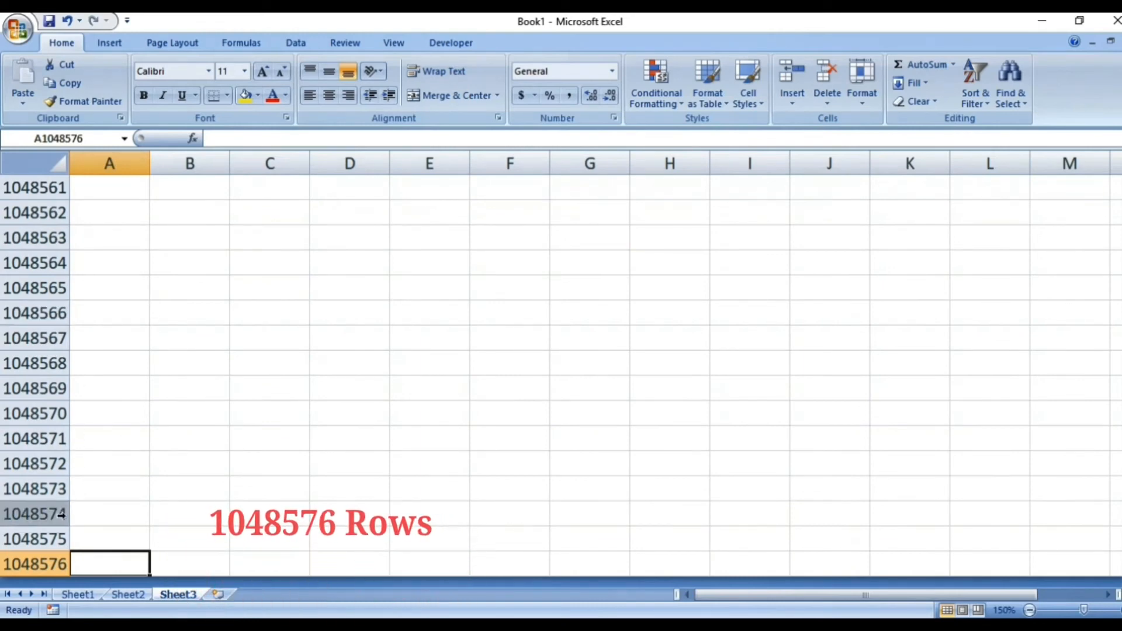
{"action": "left_click", "coordinate": [36, 563]}
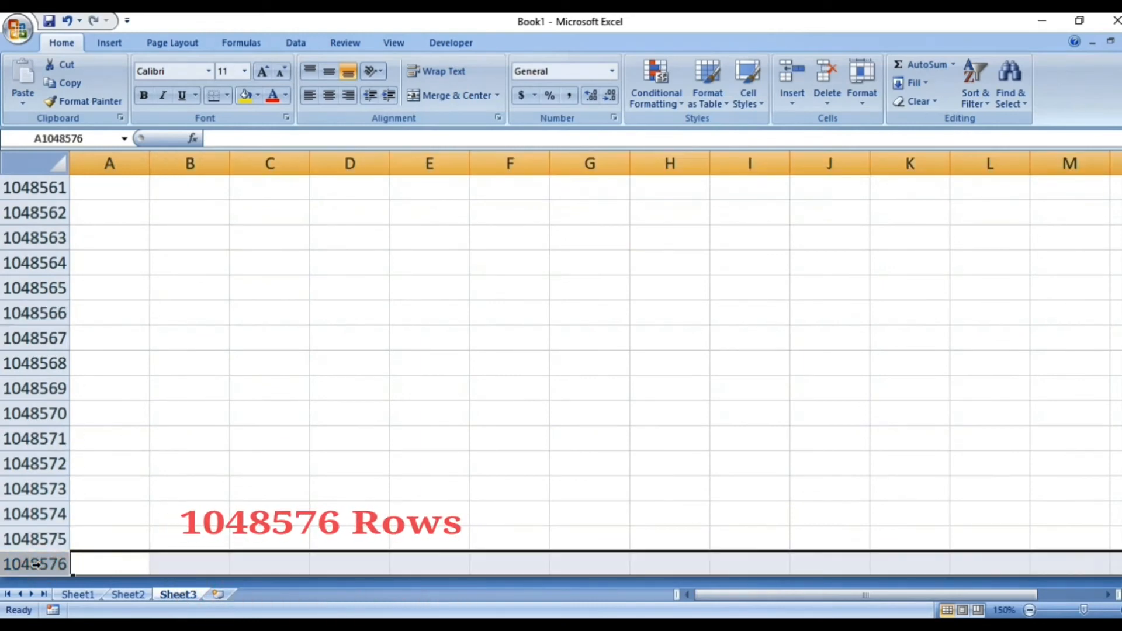
{"action": "left_click", "coordinate": [121, 504]}
{"action": "key", "text": "ctrl+Home"}
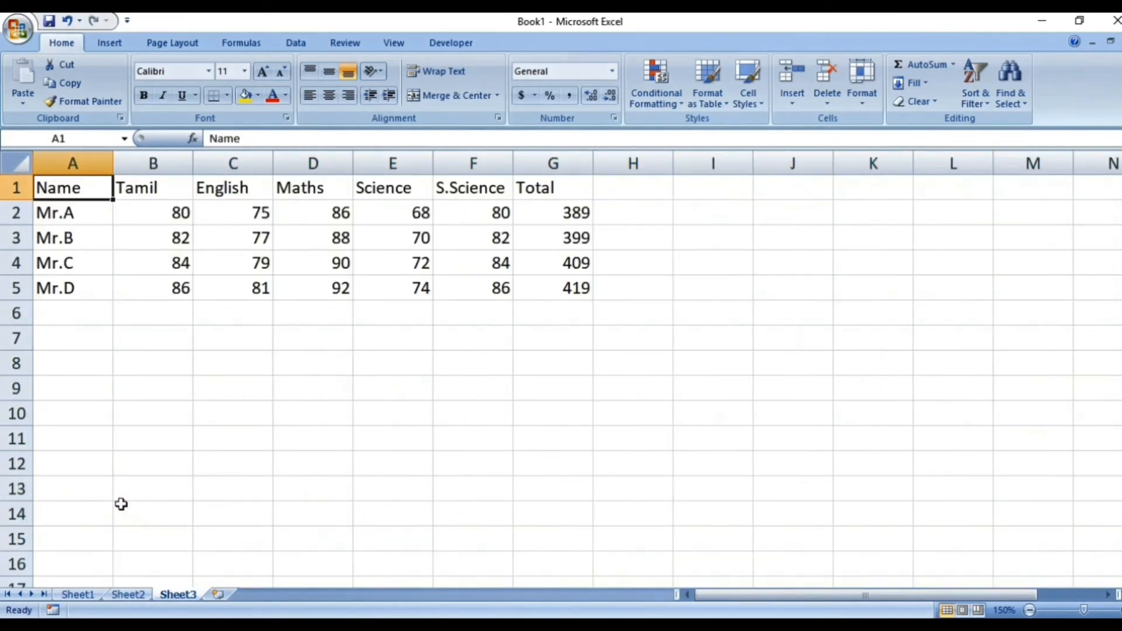
Go along row 1 to its end, select the sheet's last column XFD, and return to A1.
{"action": "key", "text": "Right"}
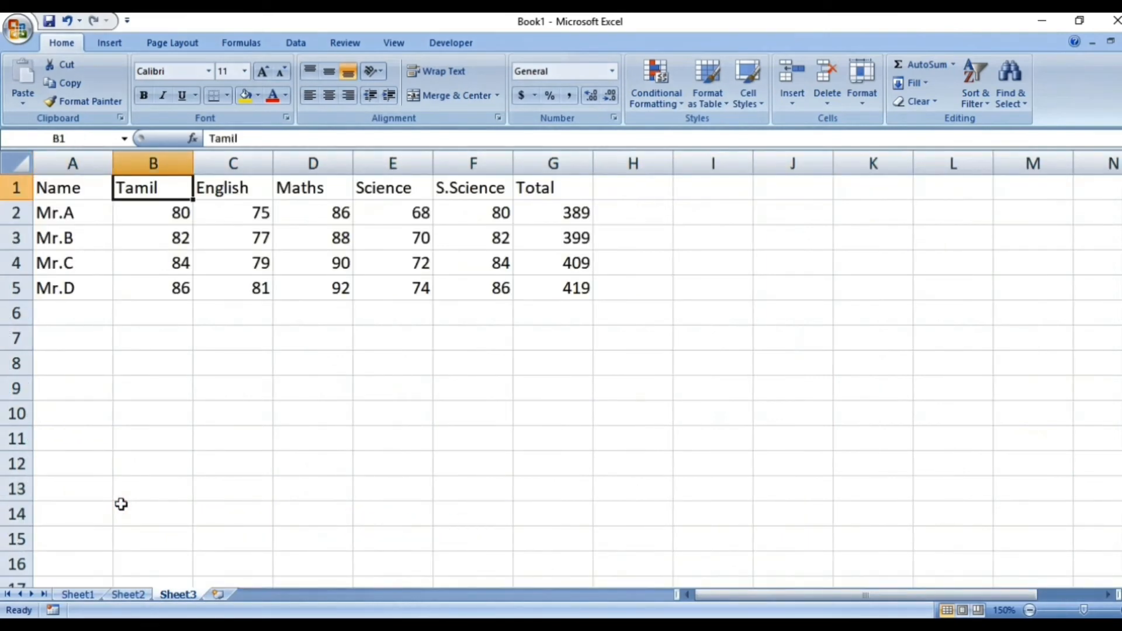
{"action": "key", "text": "Right"}
{"action": "key", "text": "Right"}
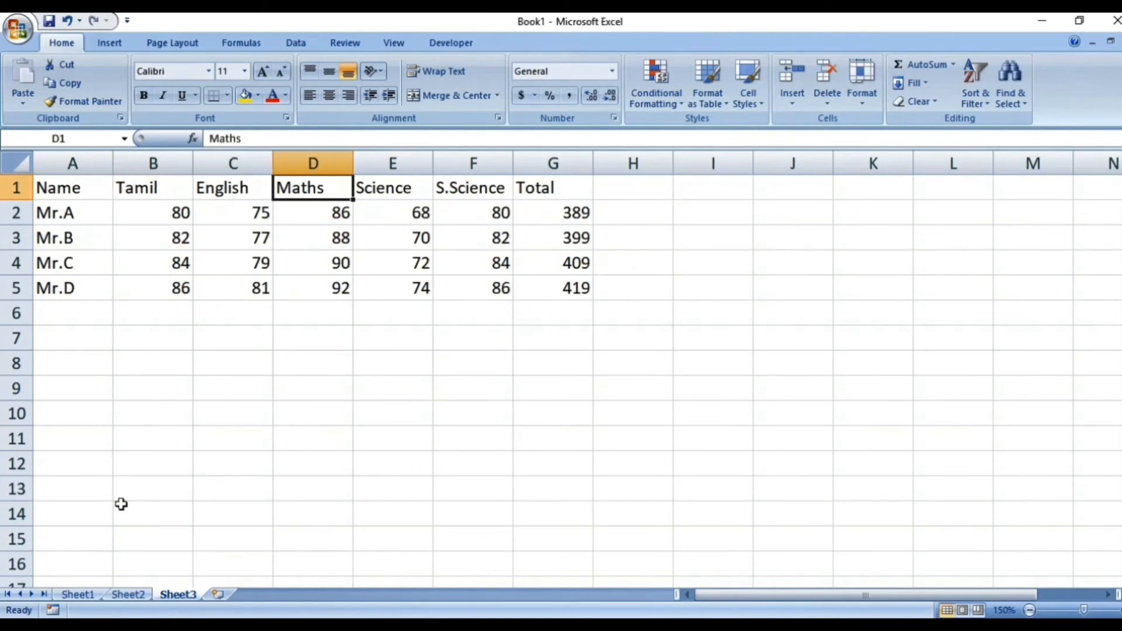
{"action": "key", "text": "ctrl+Right"}
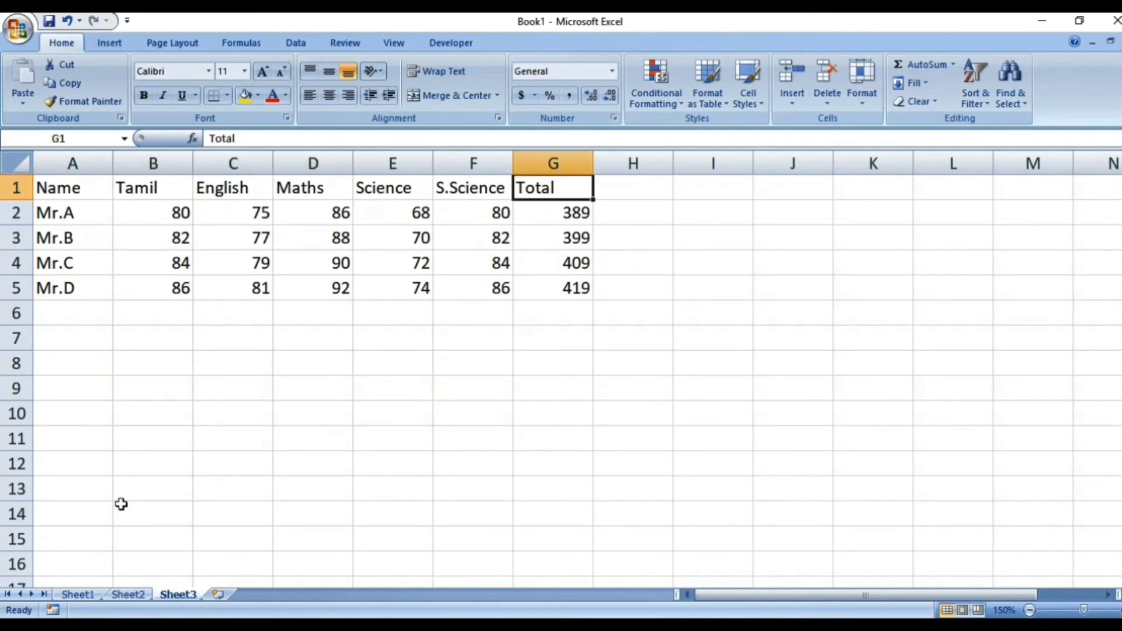
{"action": "key", "text": "Right"}
{"action": "key", "text": "ctrl+Right"}
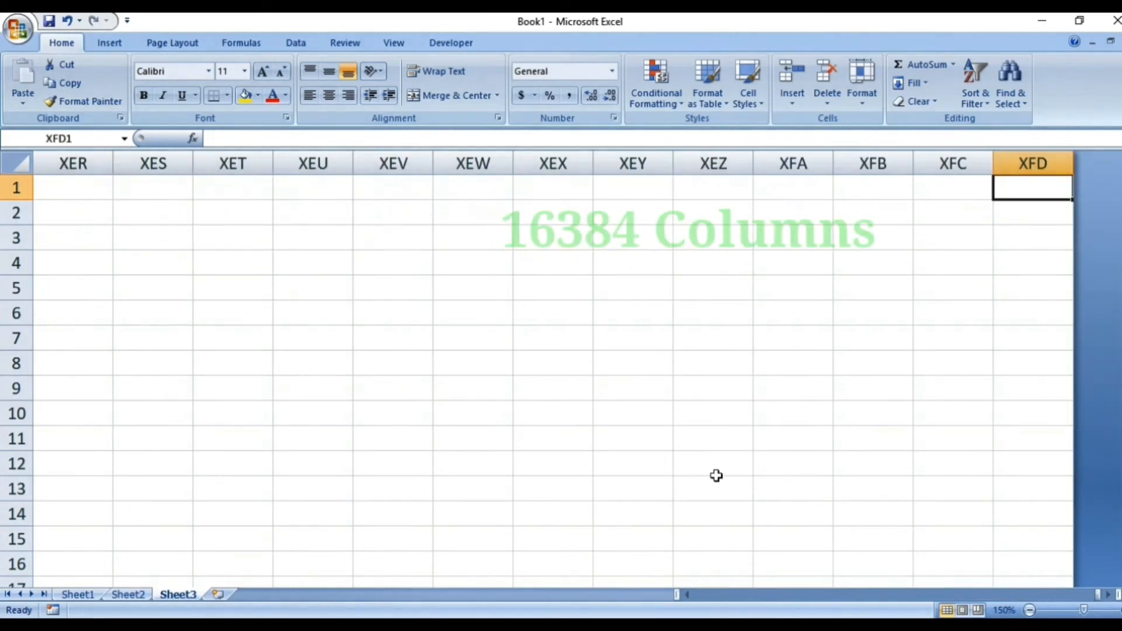
{"action": "left_click", "coordinate": [1038, 159]}
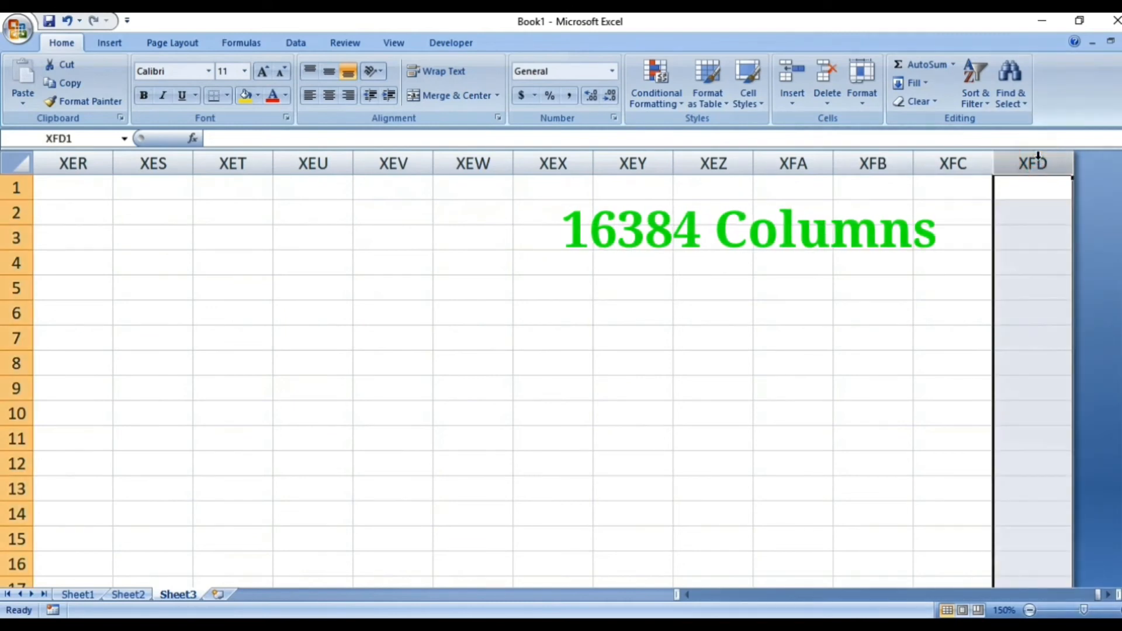
{"action": "left_click", "coordinate": [1032, 188]}
{"action": "key", "text": "ctrl+Home"}
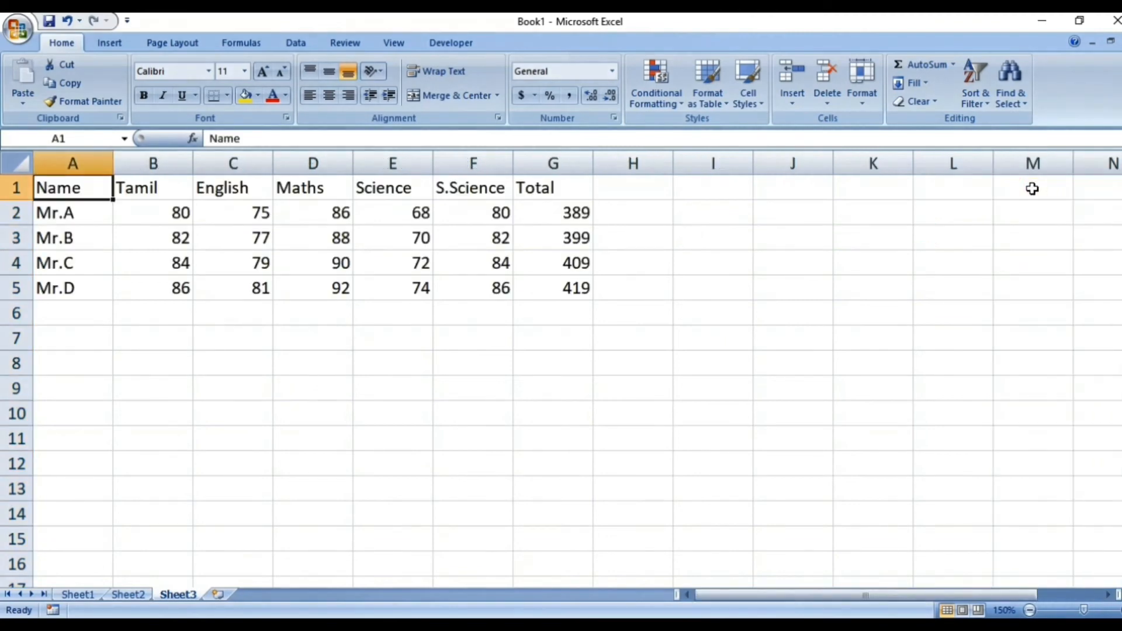
Move down column A from the last student name in A5 to A25 and return to the first cell.
{"action": "left_click", "coordinate": [80, 289]}
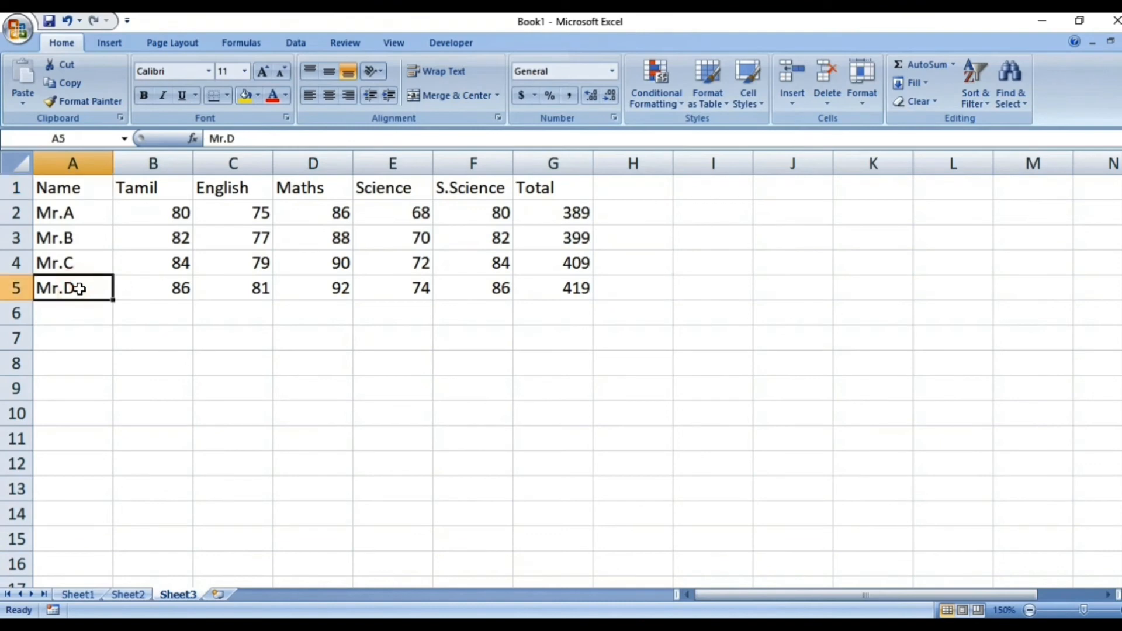
{"action": "key", "text": "Down"}
{"action": "key", "text": "Down"}
{"action": "key", "text": "Down"}
{"action": "key", "text": "Down"}
{"action": "key", "text": "Down"}
{"action": "key", "text": "Down"}
{"action": "key", "text": "Down"}
{"action": "key", "text": "Down"}
{"action": "key", "text": "Down"}
{"action": "key", "text": "Down"}
{"action": "key", "text": "Down"}
{"action": "key", "text": "Down"}
{"action": "key", "text": "Down"}
{"action": "key", "text": "Down"}
{"action": "key", "text": "Down"}
{"action": "key", "text": "Down"}
{"action": "key", "text": "Down"}
{"action": "key", "text": "Down"}
{"action": "key", "text": "Down"}
{"action": "key", "text": "Down"}
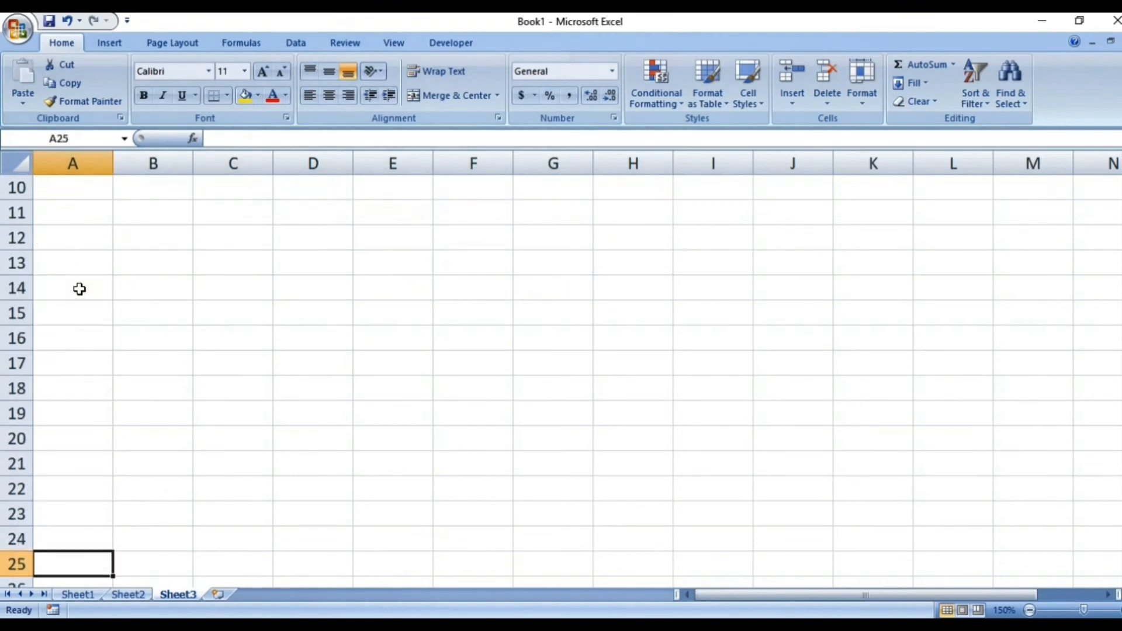
{"action": "key", "text": "ctrl+Home"}
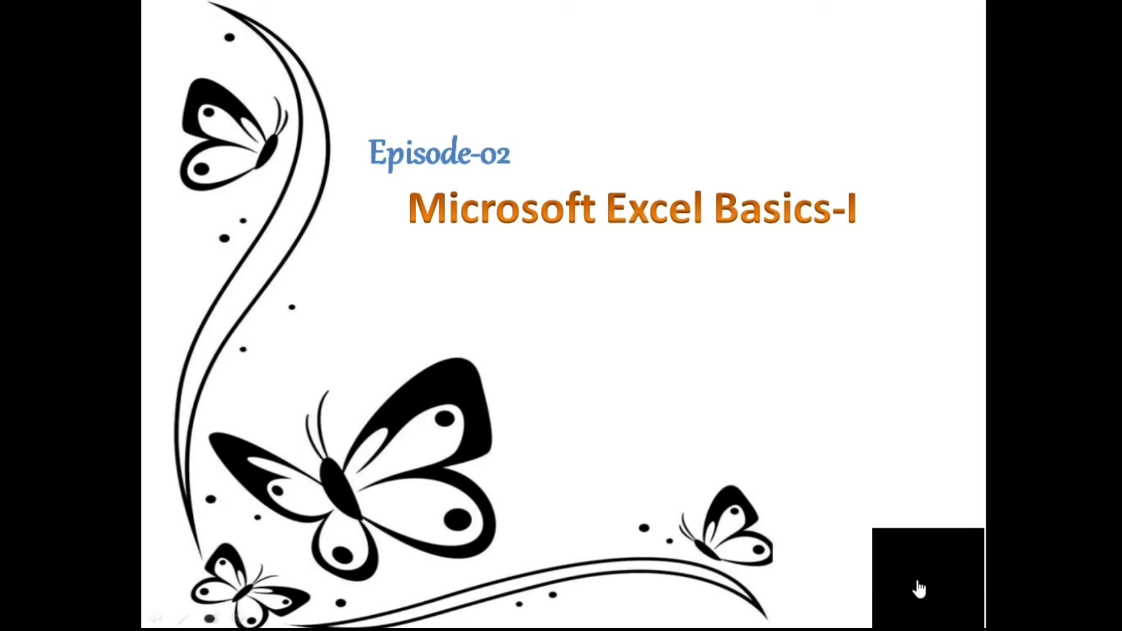
{"action": "left_click", "coordinate": [783, 517]}
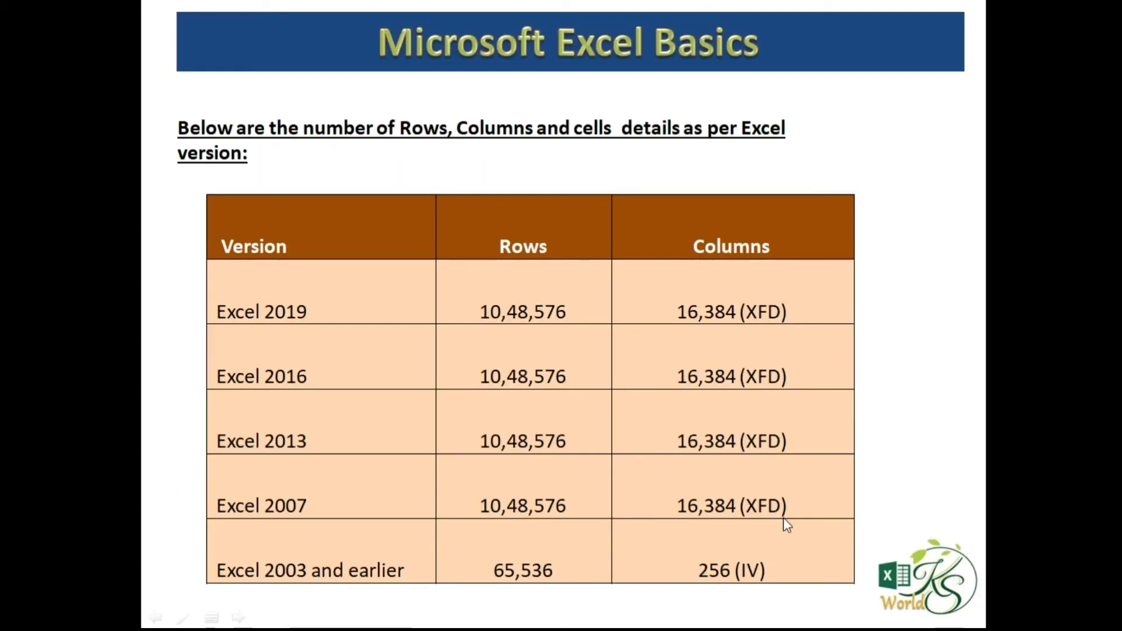